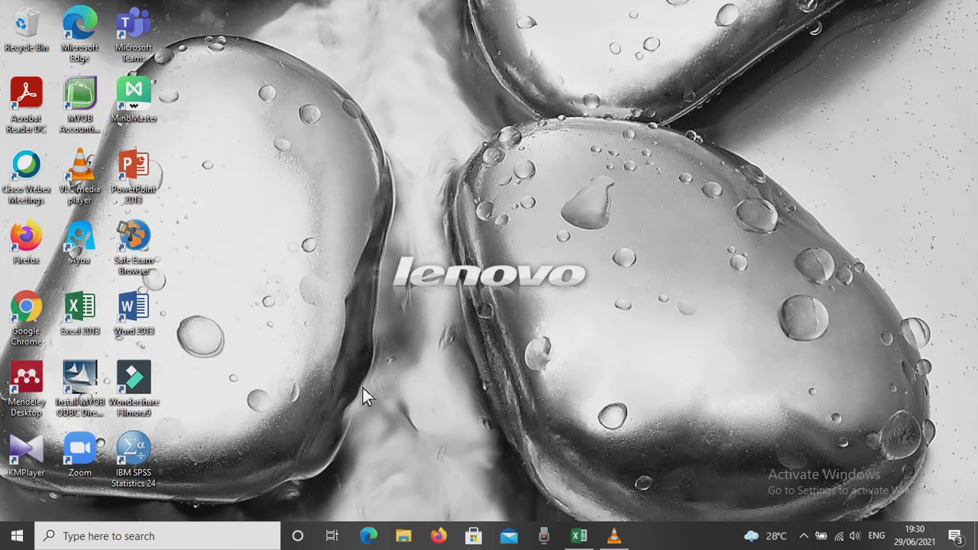
Launch IBM SPSS Statistics with an empty data editor and place it beside the Data Hitung SPSS workbook in Excel.
double_click(145, 448)
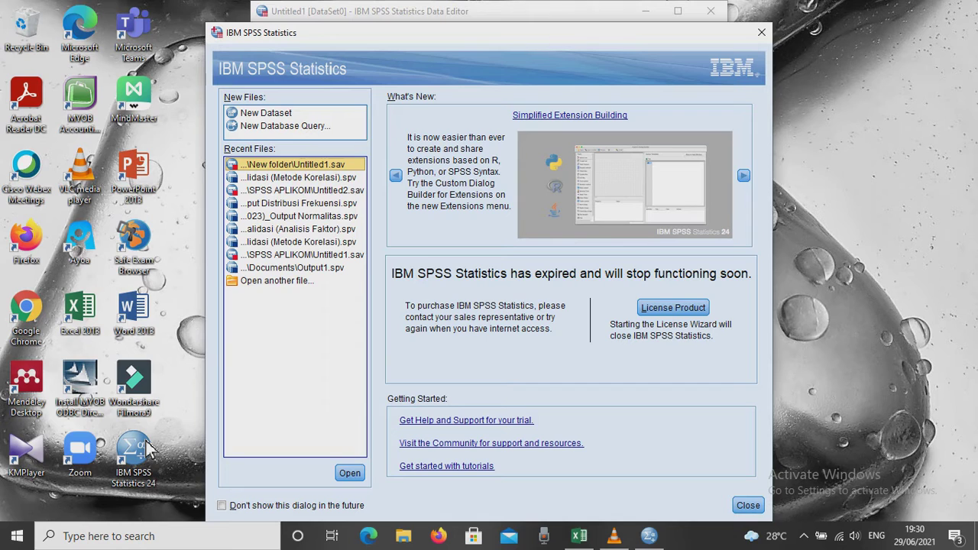
click(761, 34)
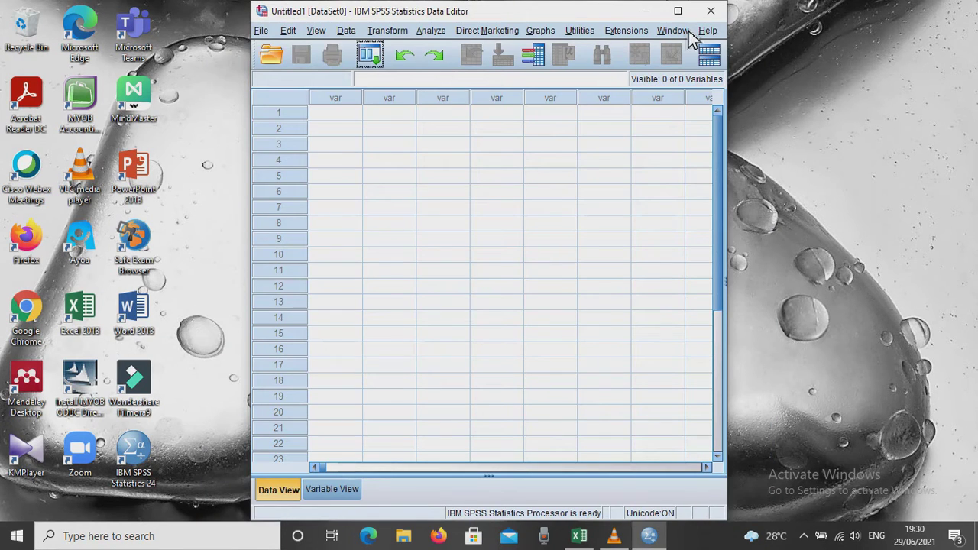
drag(601, 12, 349, 11)
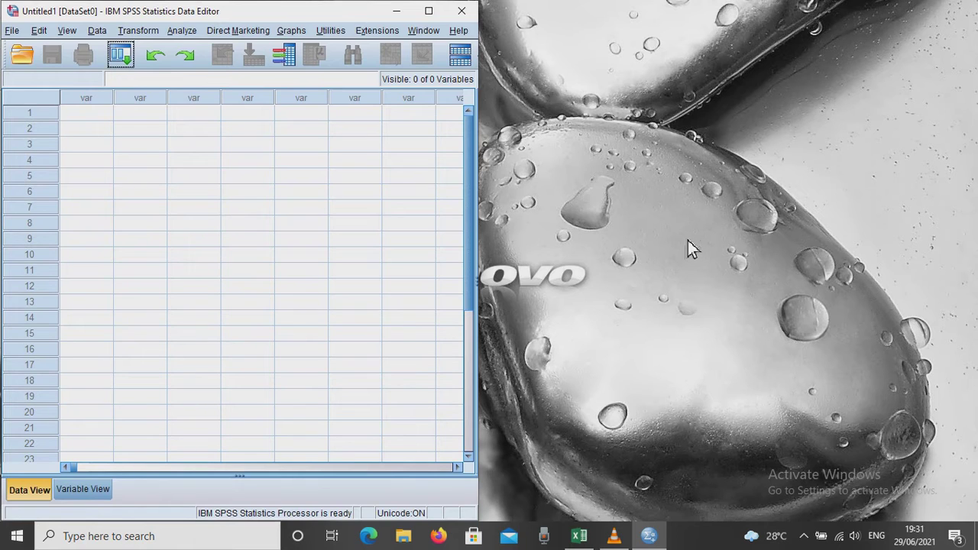
click(579, 536)
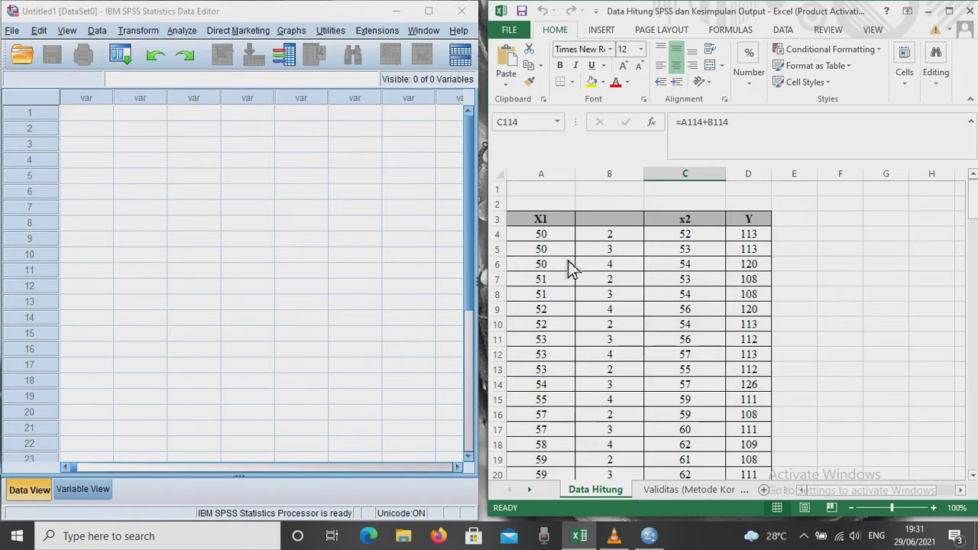
click(557, 224)
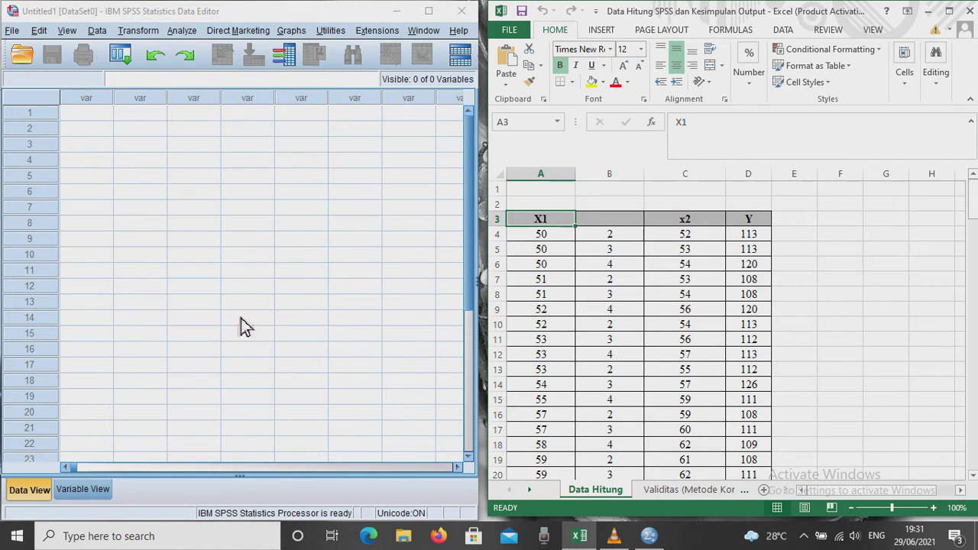
Define three variables named X1, X2 and Y in the SPSS dataset and check their decimals settings.
click(94, 500)
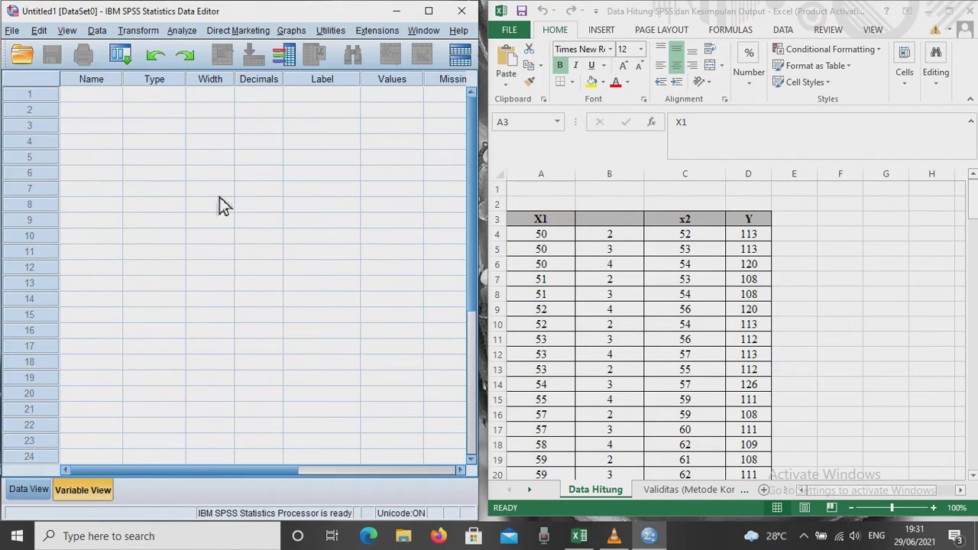
click(114, 96)
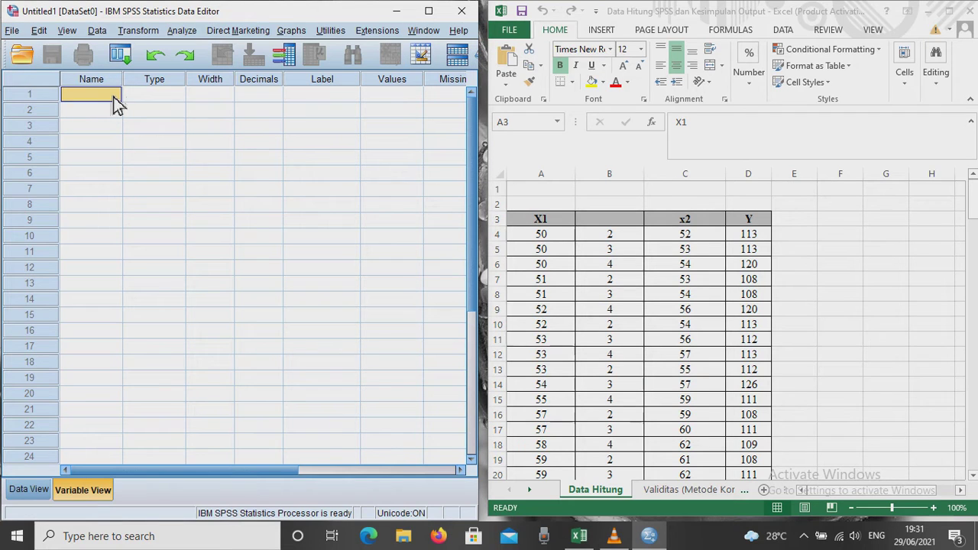
text(X1)
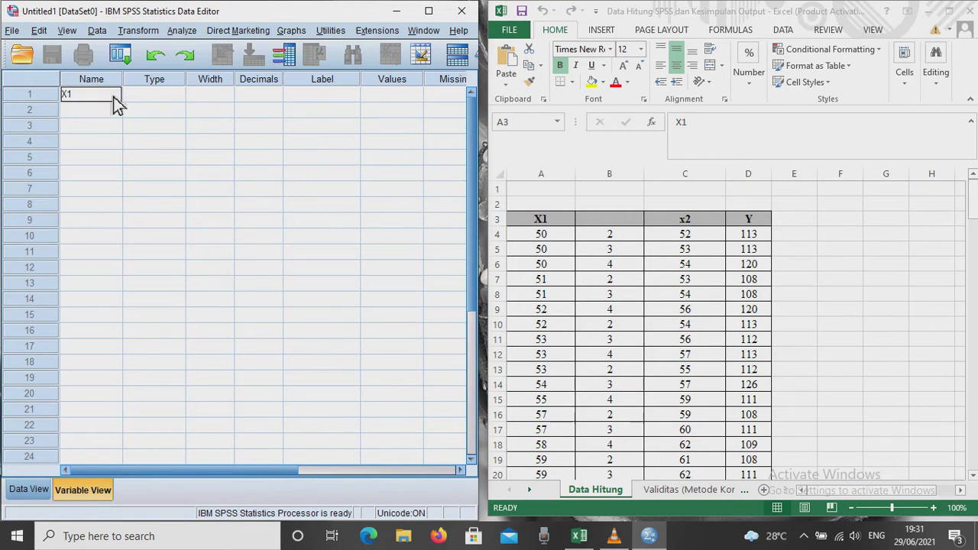
key(Return)
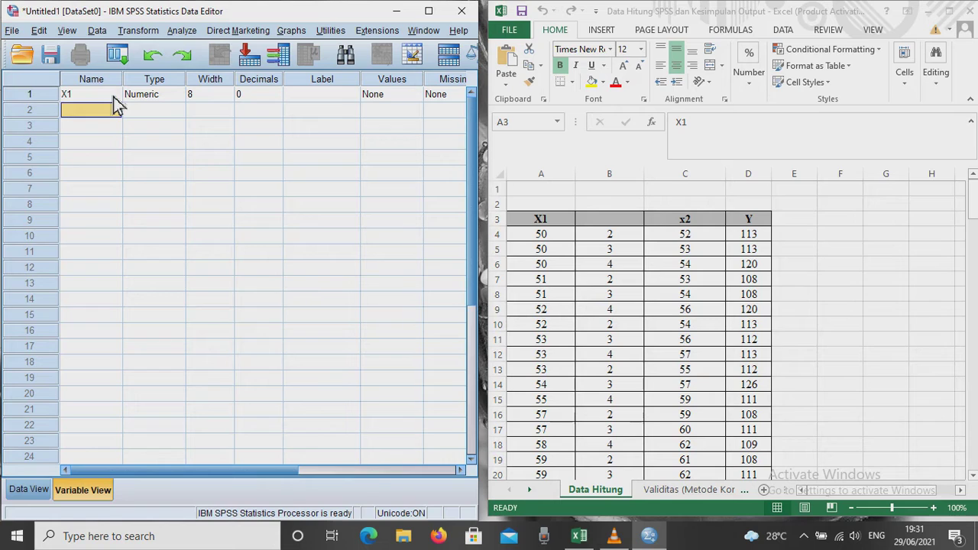
text(X2)
key(Return)
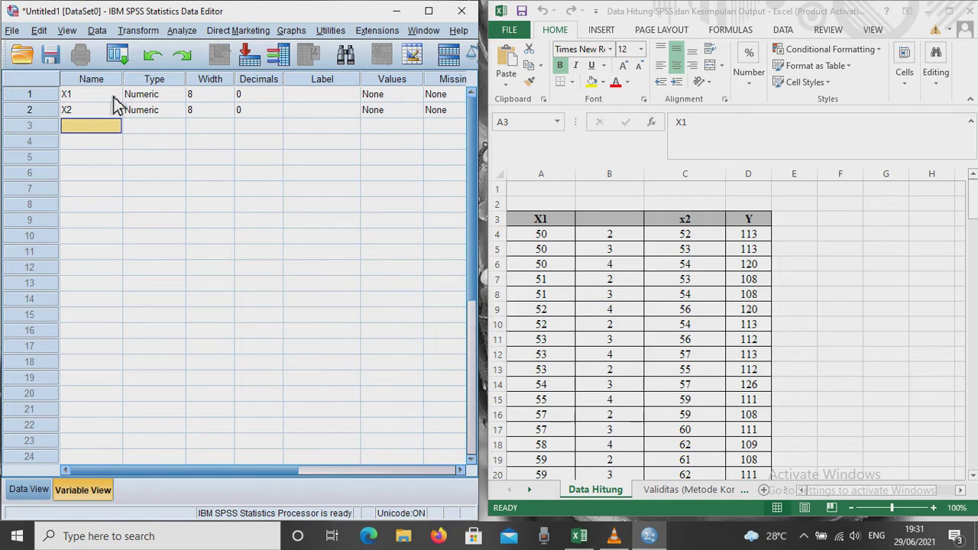
text(Y)
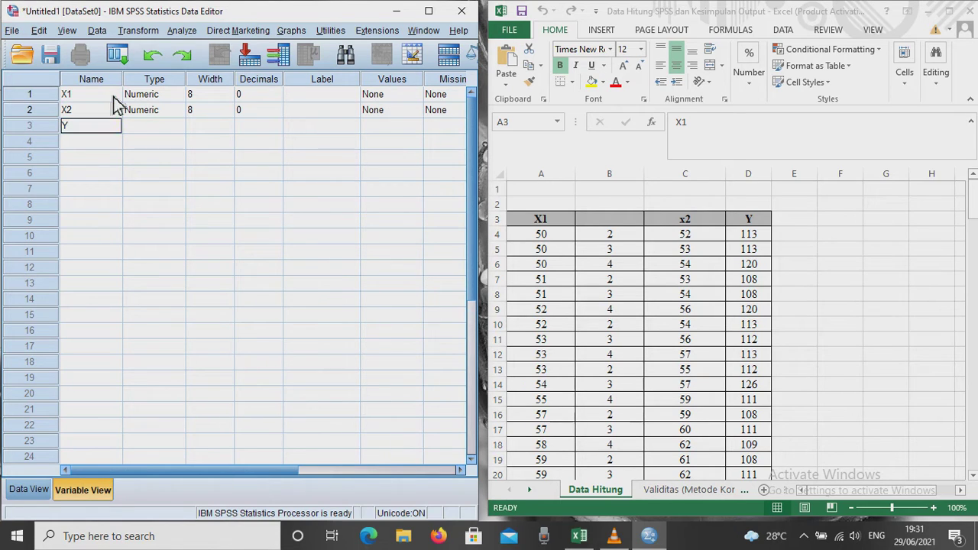
key(Return)
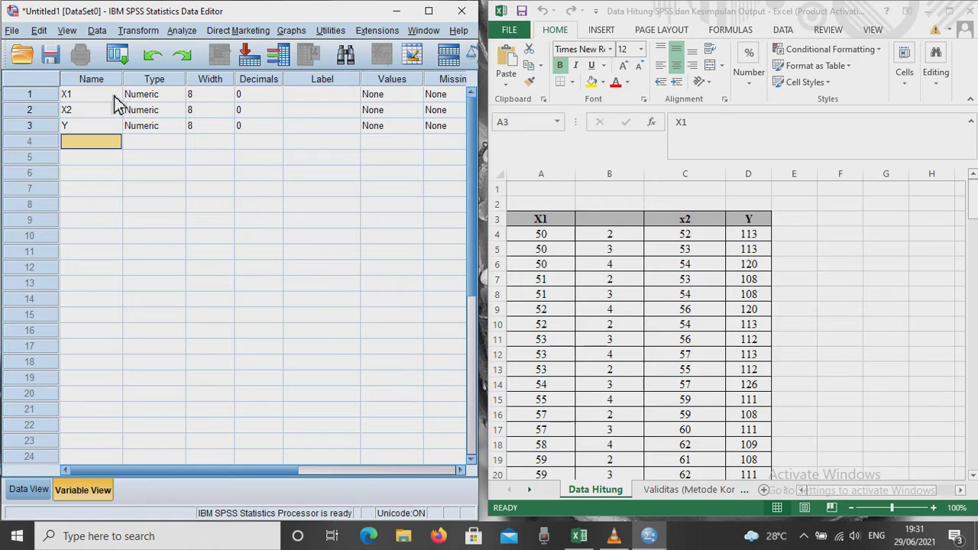
click(253, 98)
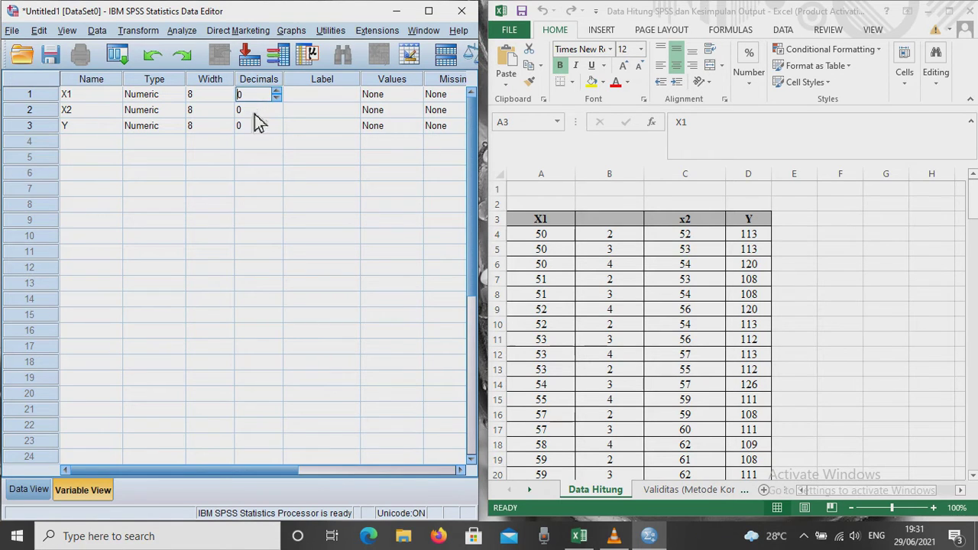
click(256, 115)
click(255, 128)
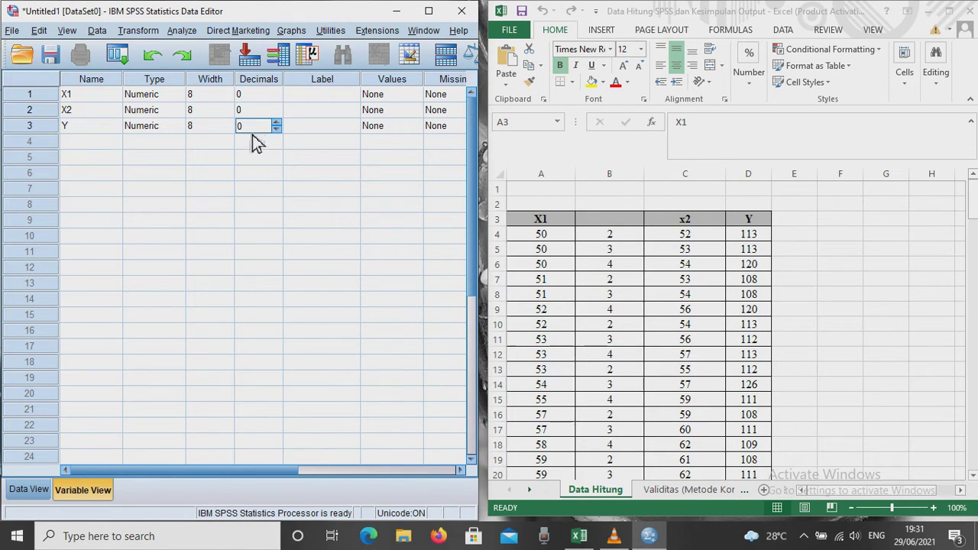
click(96, 145)
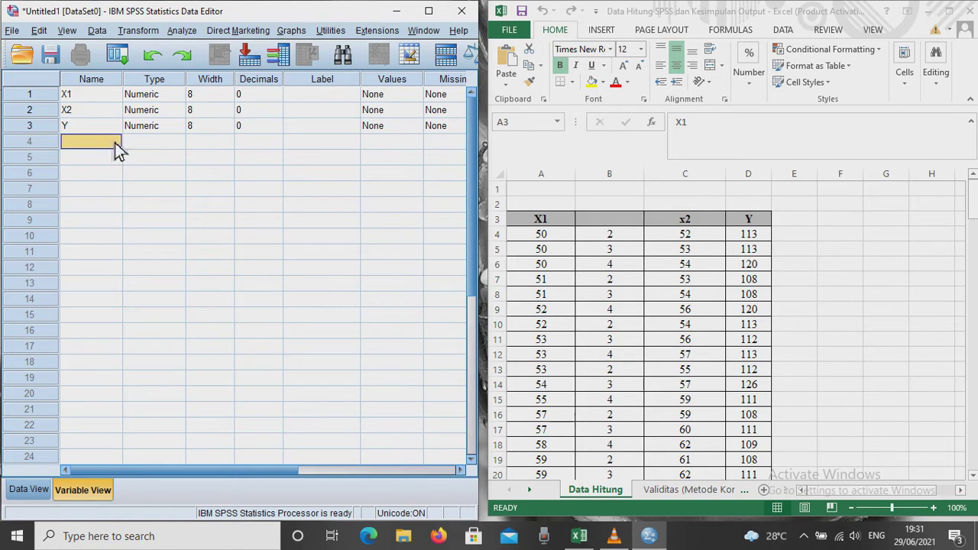
Copy the X1 values in A4:A123 of the Data Hitung sheet into the X1 variable, starting at case 1.
click(29, 490)
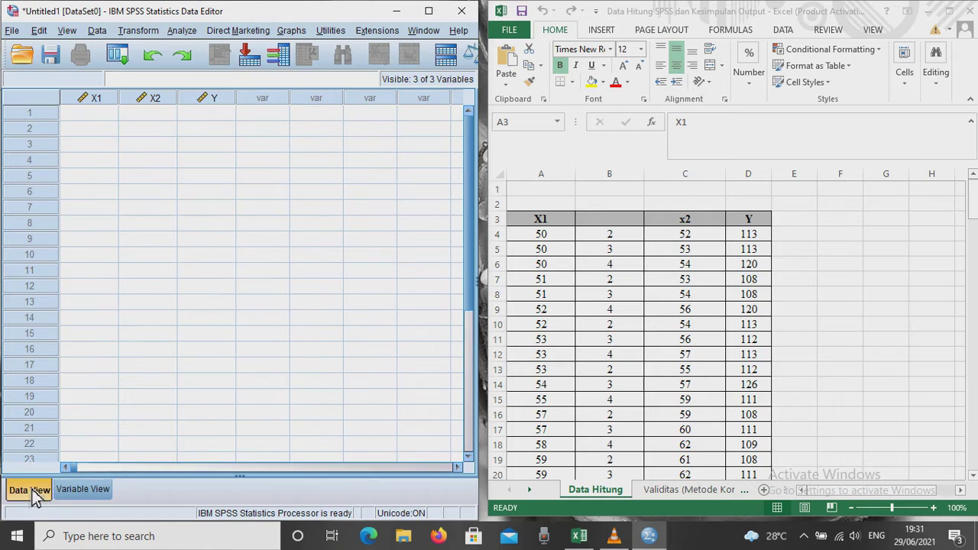
click(560, 227)
scroll(560, 233, down, 20)
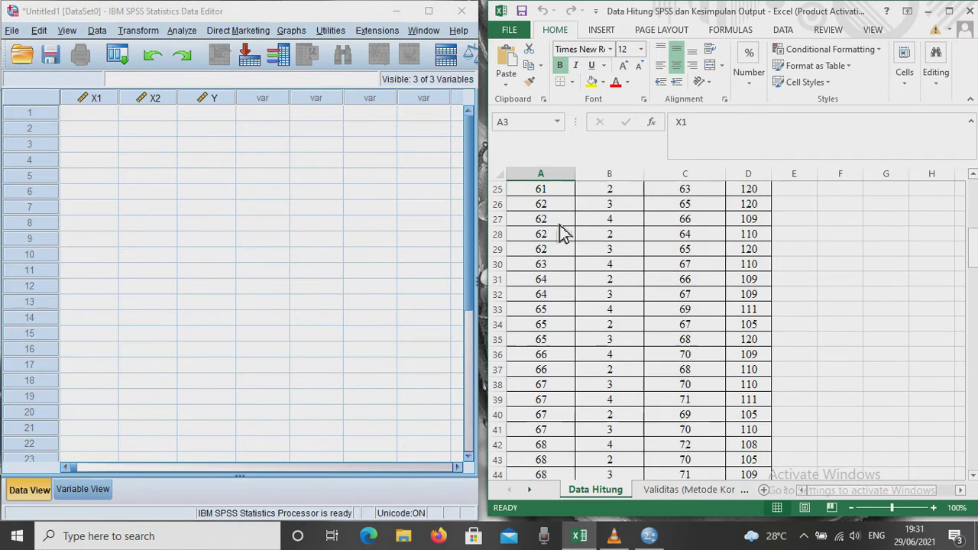
scroll(564, 229, down, 17)
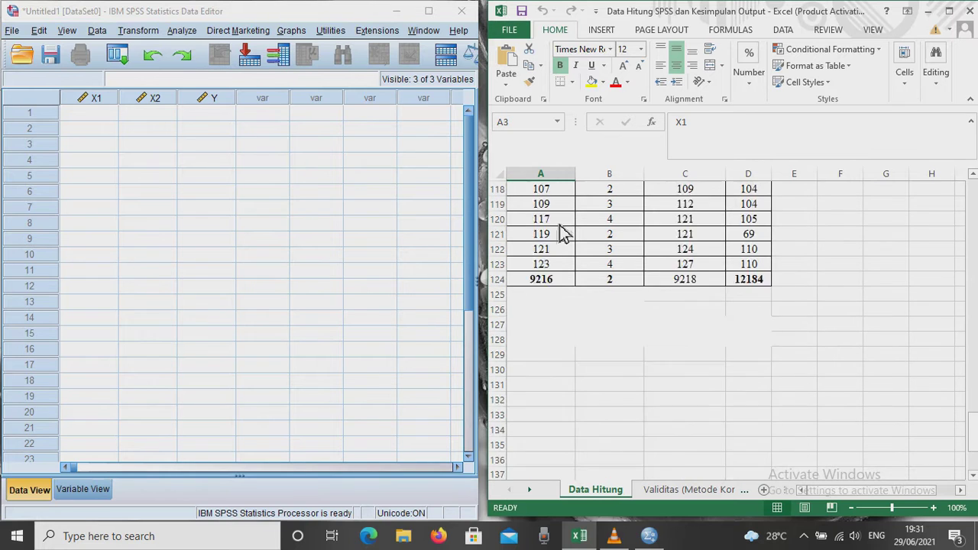
scroll(563, 226, up, 4)
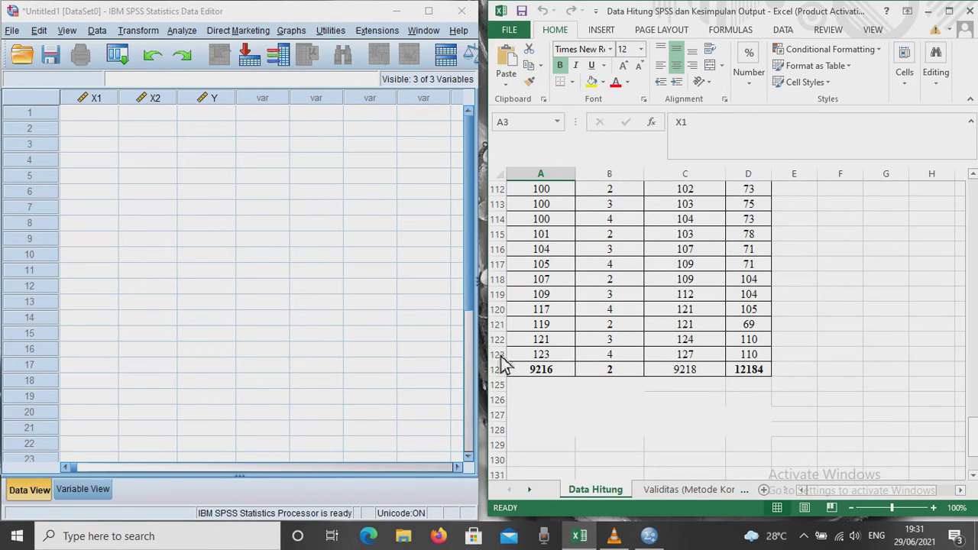
click(499, 355)
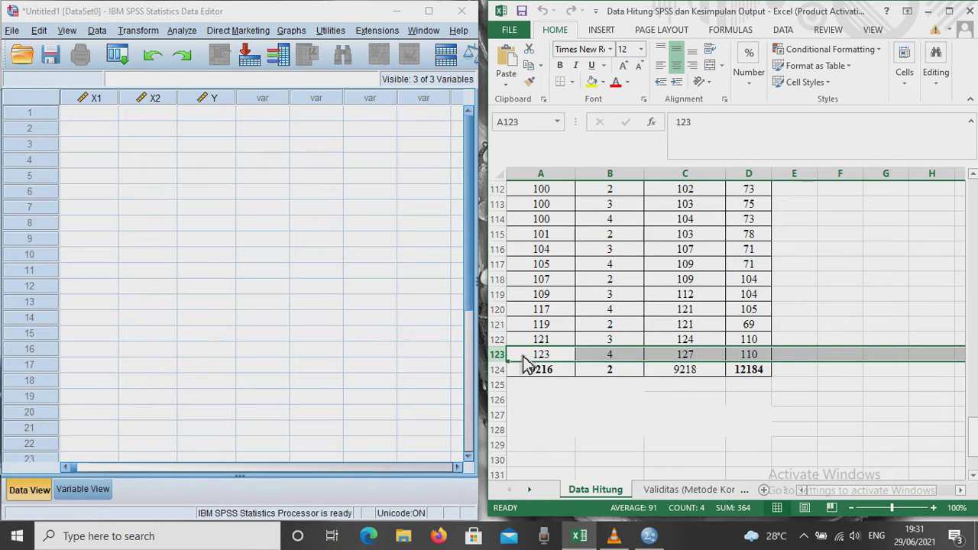
scroll(638, 357, up, 20)
scroll(624, 321, up, 17)
drag(553, 238, 548, 437)
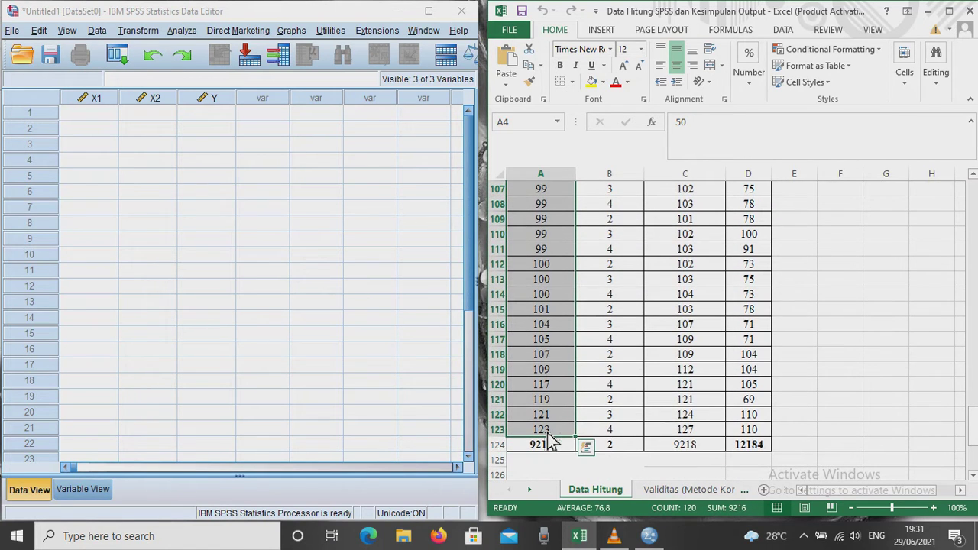
click(98, 123)
key(ctrl+v)
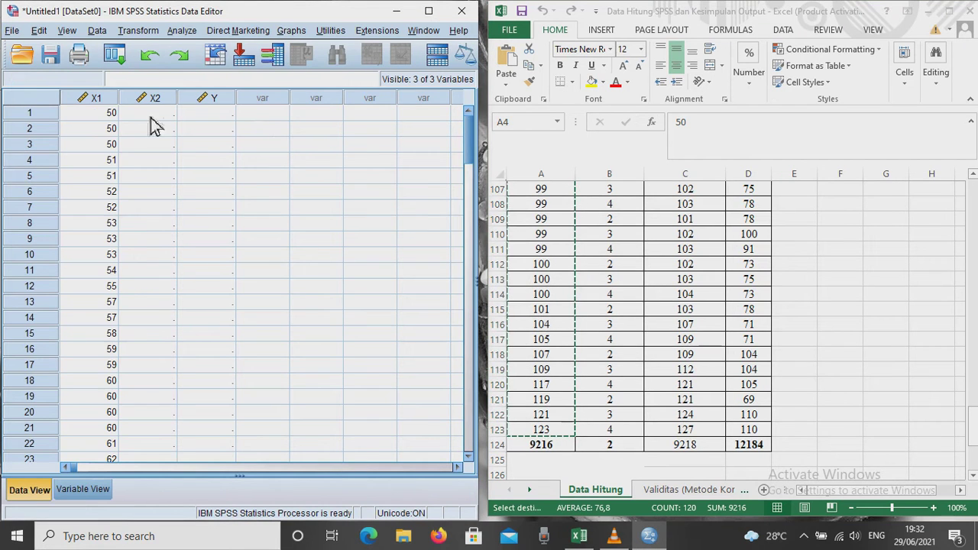
Copy the x2 values in C4:C123 and the Y column's values from the workbook into the X2 and Y variables.
key(alt+Tab)
scroll(710, 304, up, 20)
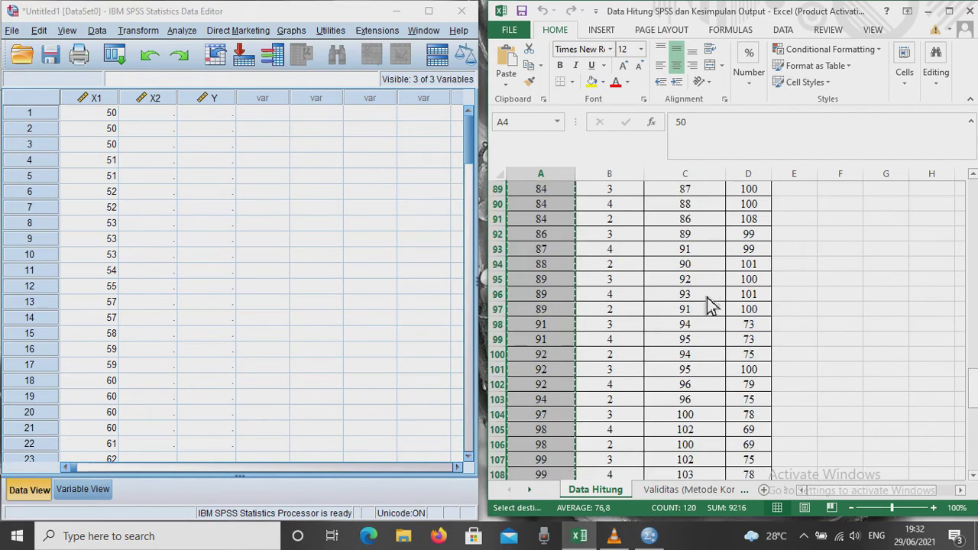
scroll(709, 304, up, 8)
drag(696, 234, 701, 443)
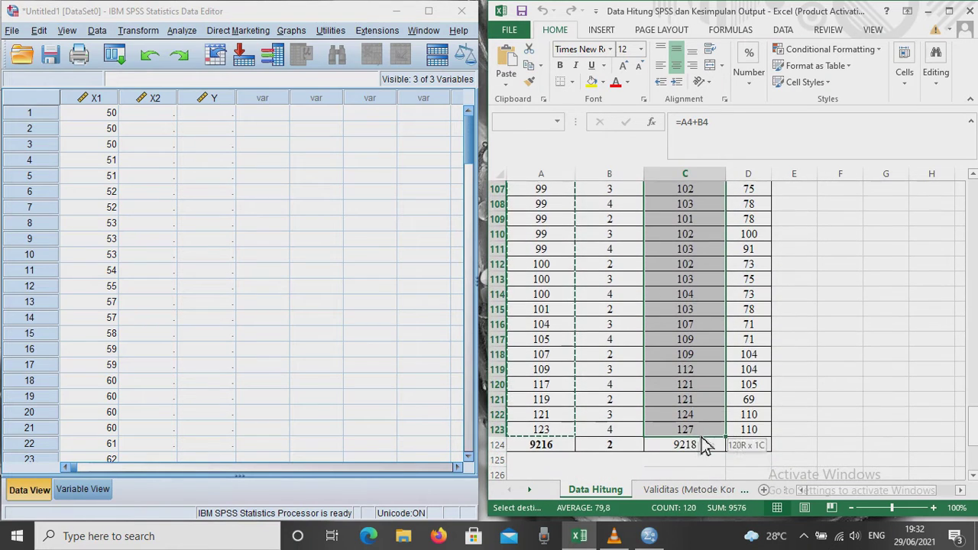
key(ctrl+c)
click(153, 114)
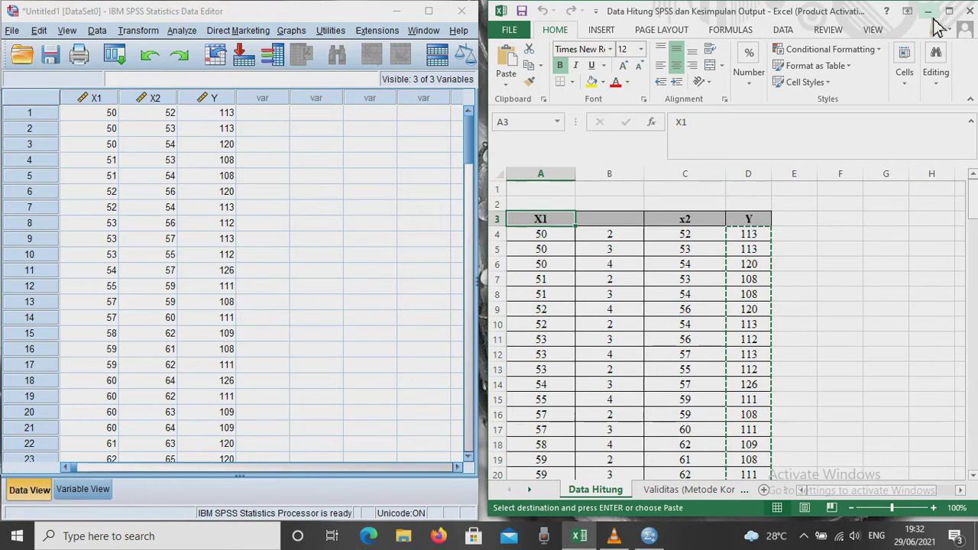
Minimize the workbook, maximize the data editor, and set up a Reliability Analysis with X1, X2 and Y as items.
click(932, 16)
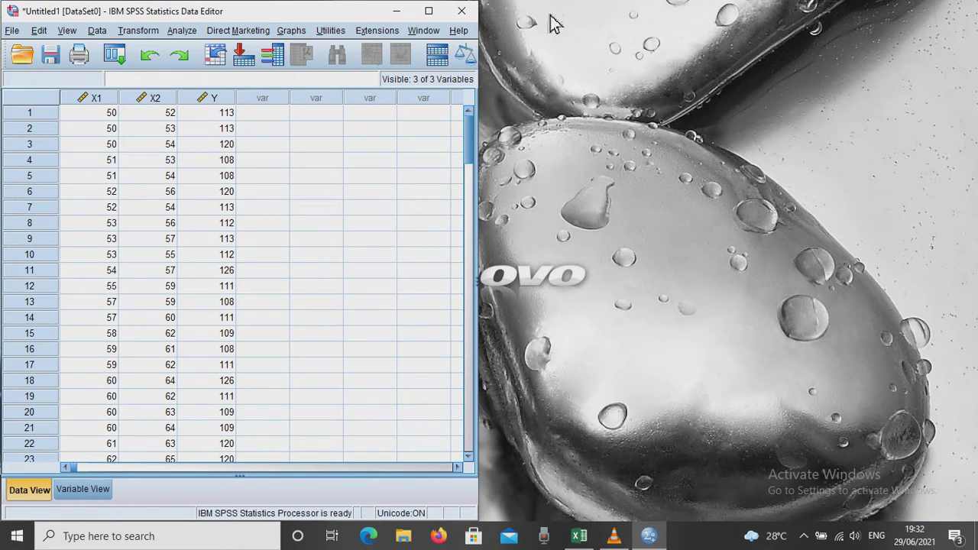
click(429, 16)
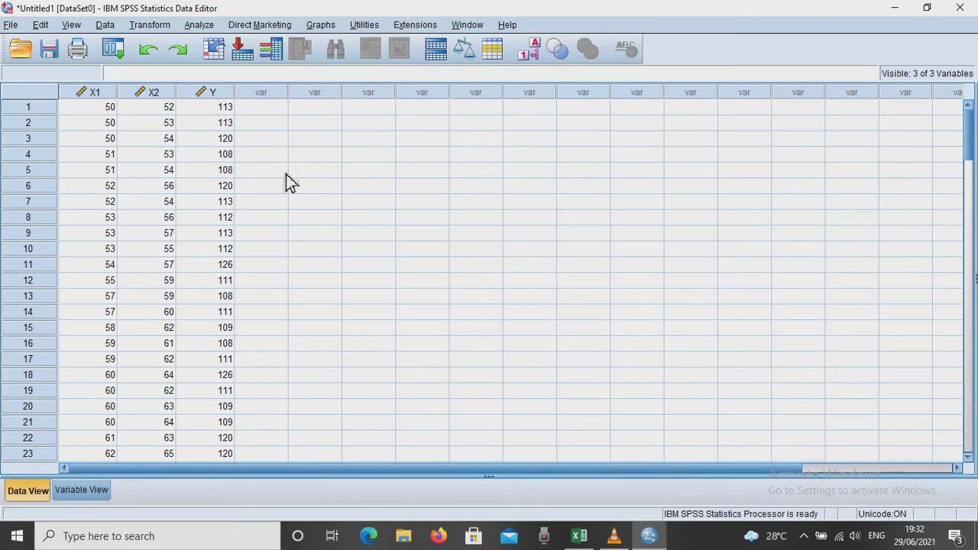
click(200, 25)
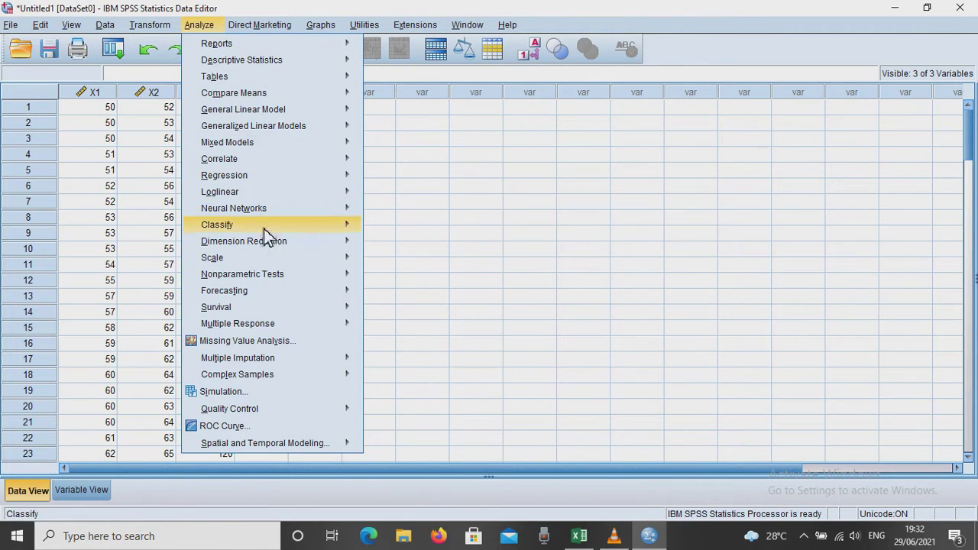
mouse_move(280, 259)
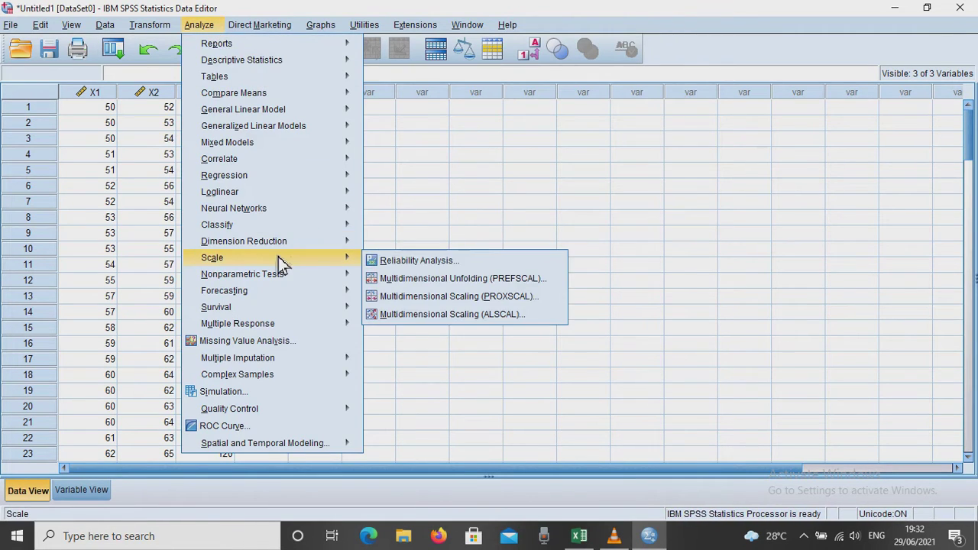
click(390, 261)
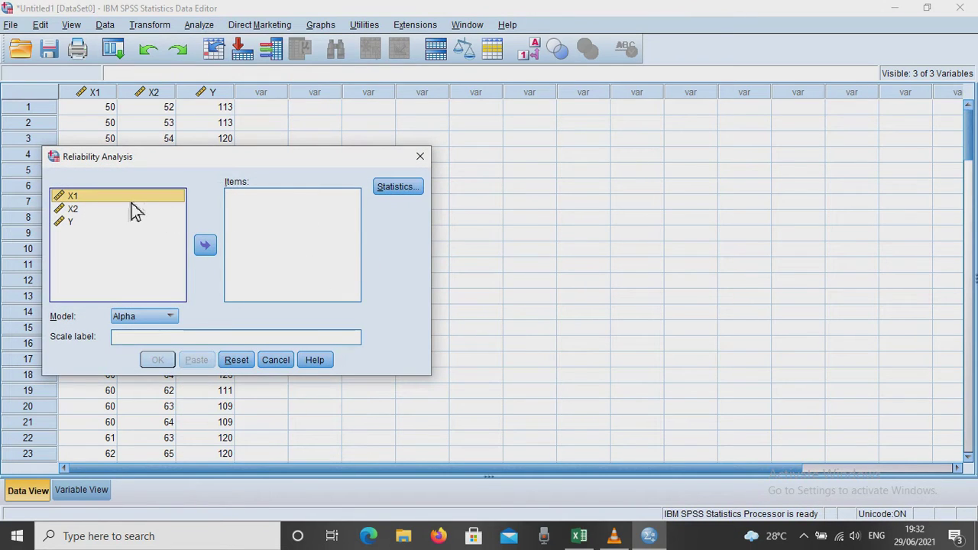
drag(134, 202, 269, 221)
drag(126, 197, 251, 218)
drag(144, 200, 269, 237)
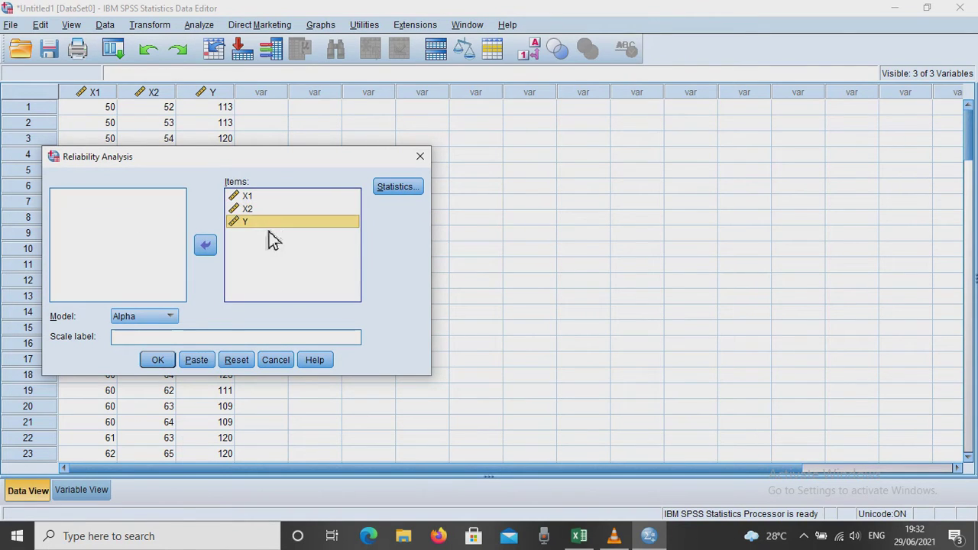
Request the "Scale if item deleted" descriptives and run the reliability analysis with the Alpha model.
click(403, 189)
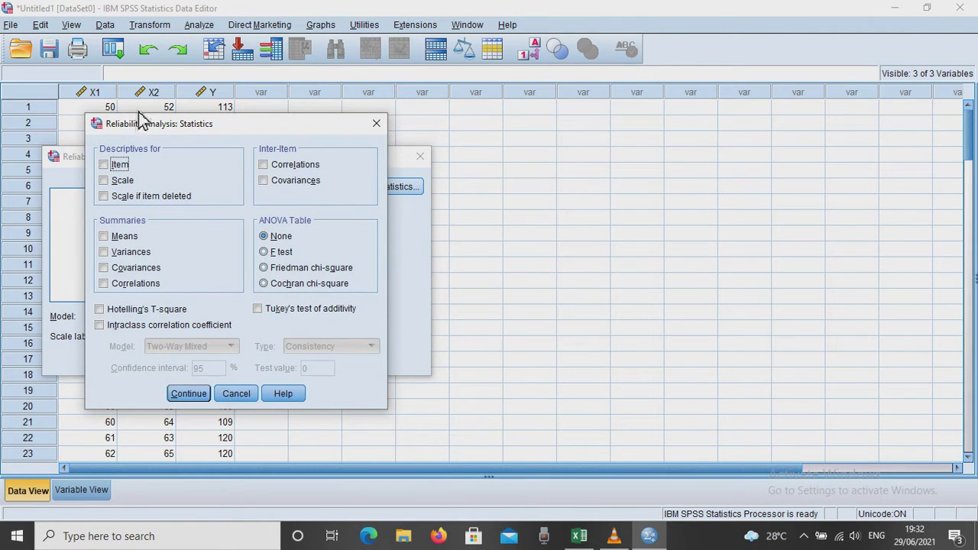
click(105, 197)
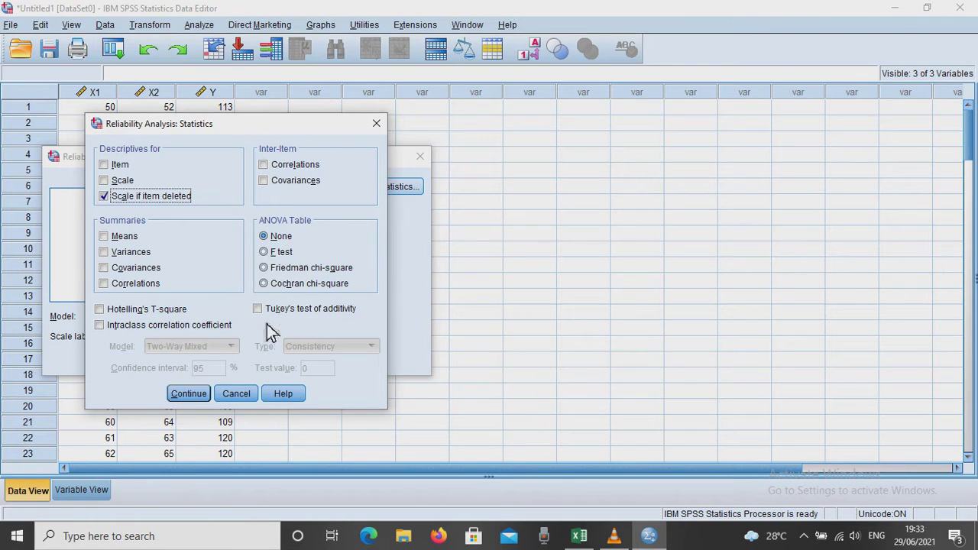
click(196, 396)
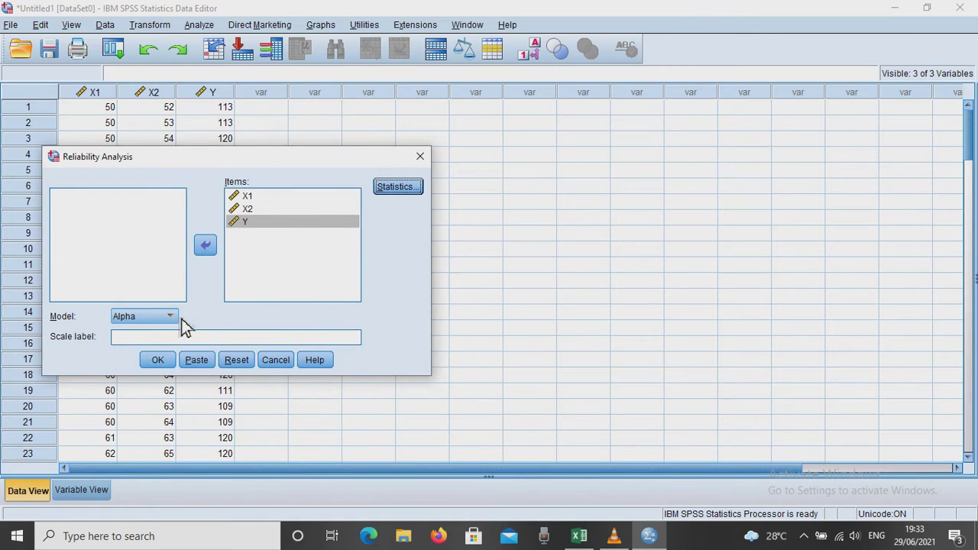
click(169, 365)
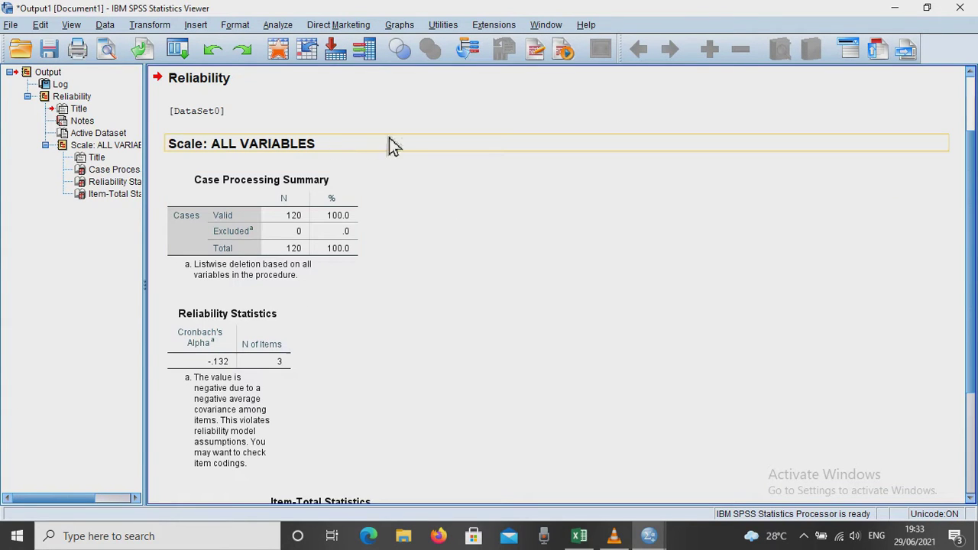
Copy the Item-Total Statistics table from the reliability output.
scroll(482, 267, down, 5)
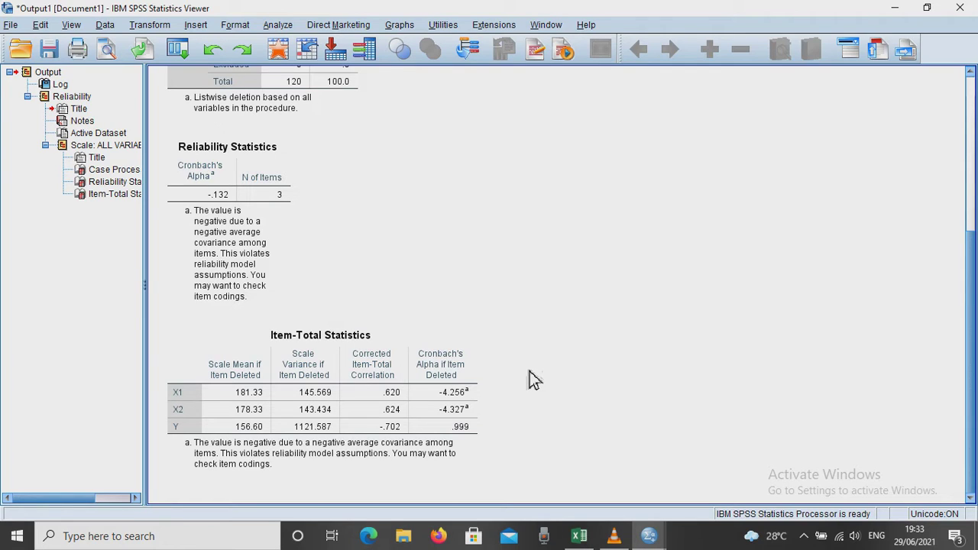
click(475, 351)
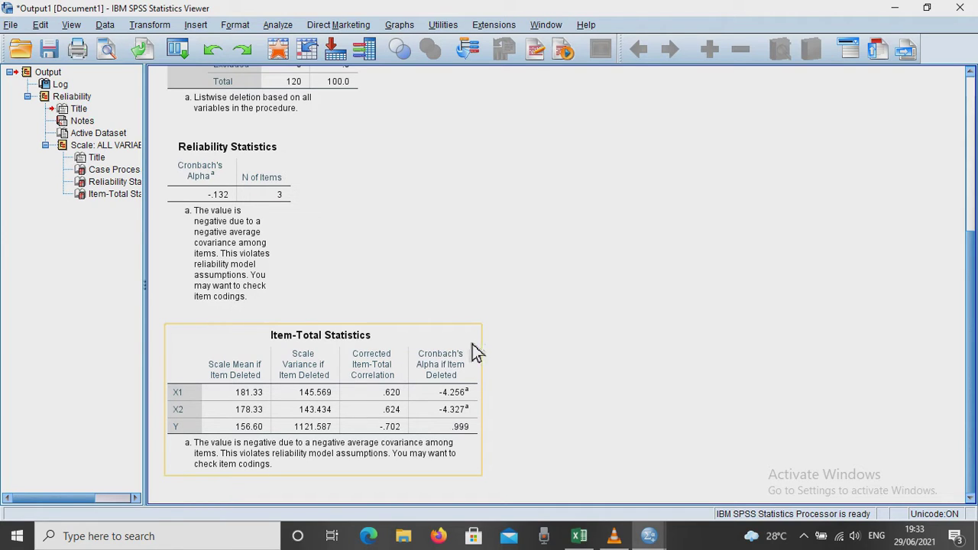
click(470, 343)
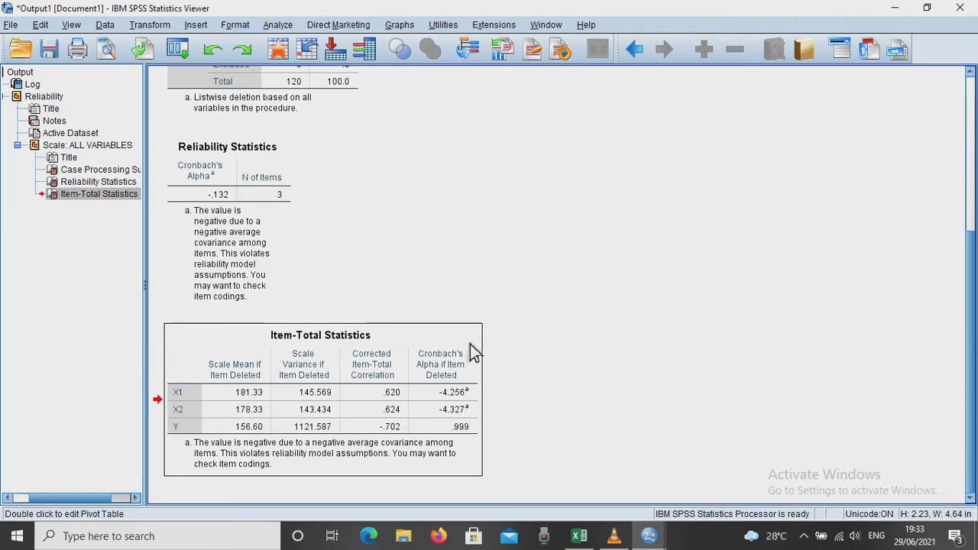
right_click(470, 344)
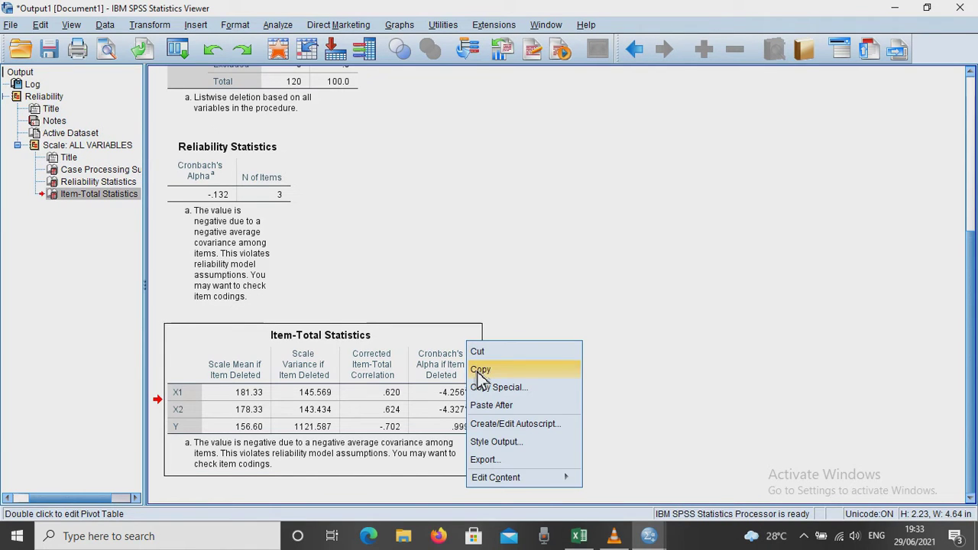
click(480, 370)
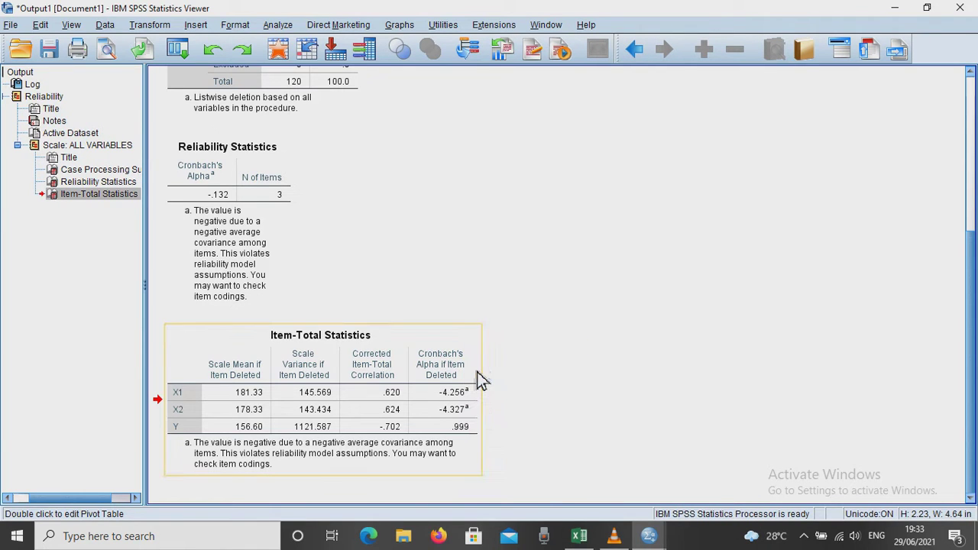
Switch to the Excel workbook, maximize it, and paste the copied table at B3 of the Validitas (Metode Korelasi) sheet.
click(593, 544)
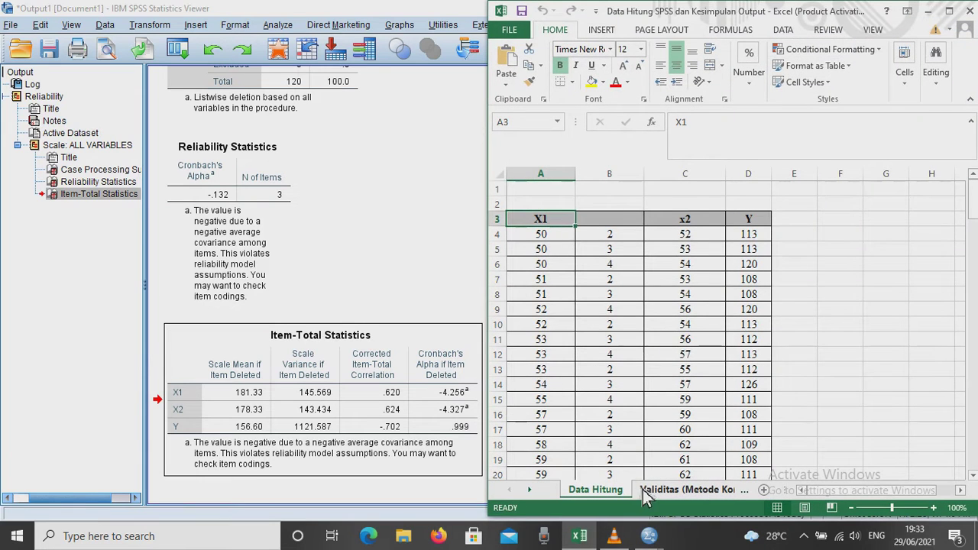
click(657, 492)
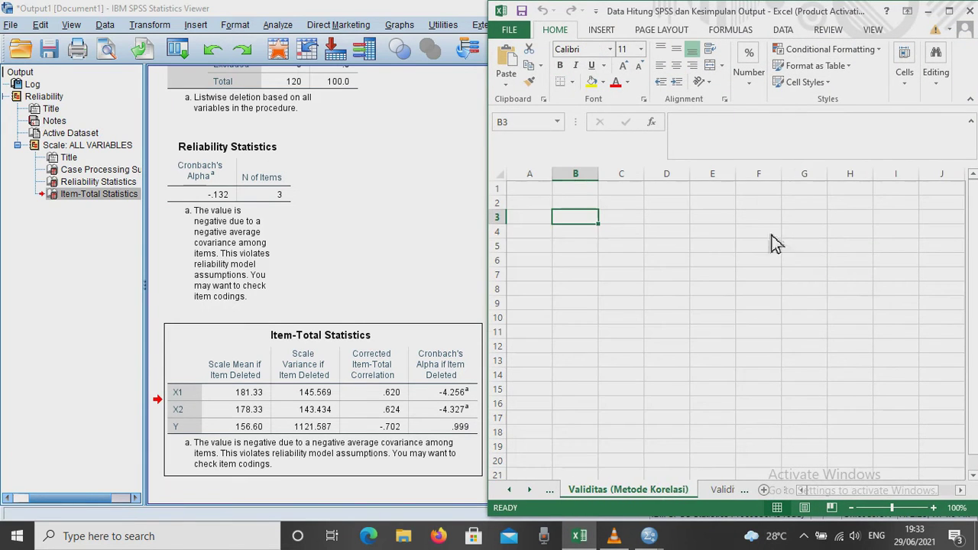
key(super+Up)
key(ctrl+v)
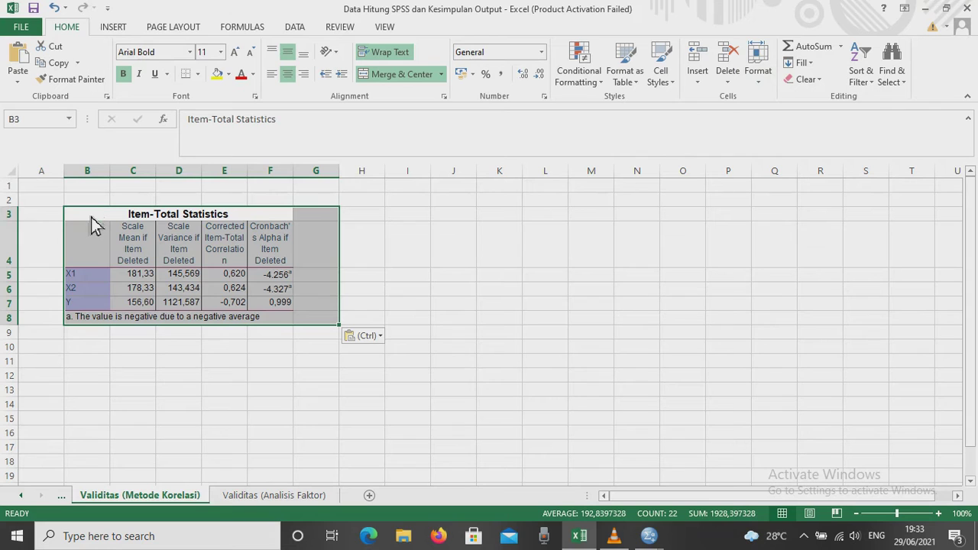
click(396, 284)
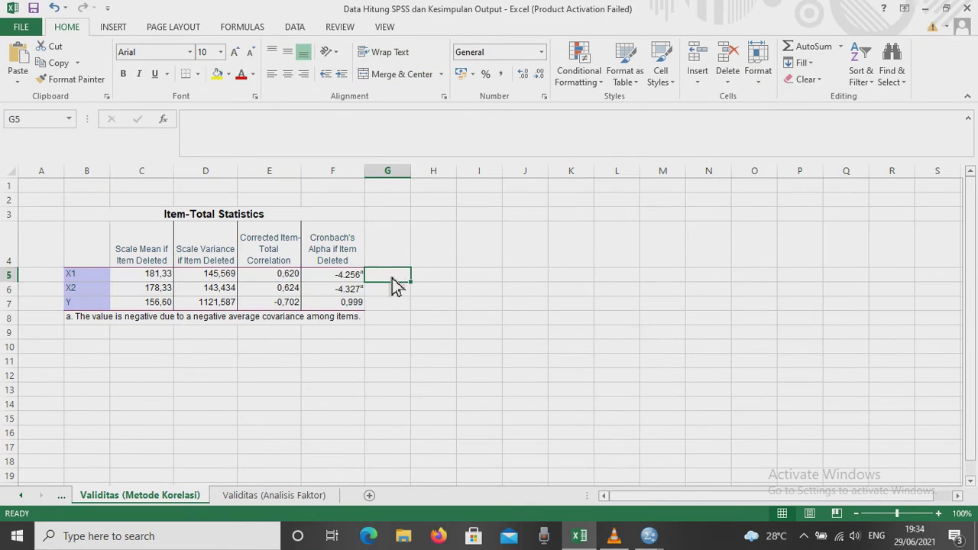
Enter the note "R TABEL N 120 = 0,179" in cell B2 above the Item-Total Statistics table.
drag(292, 246, 288, 310)
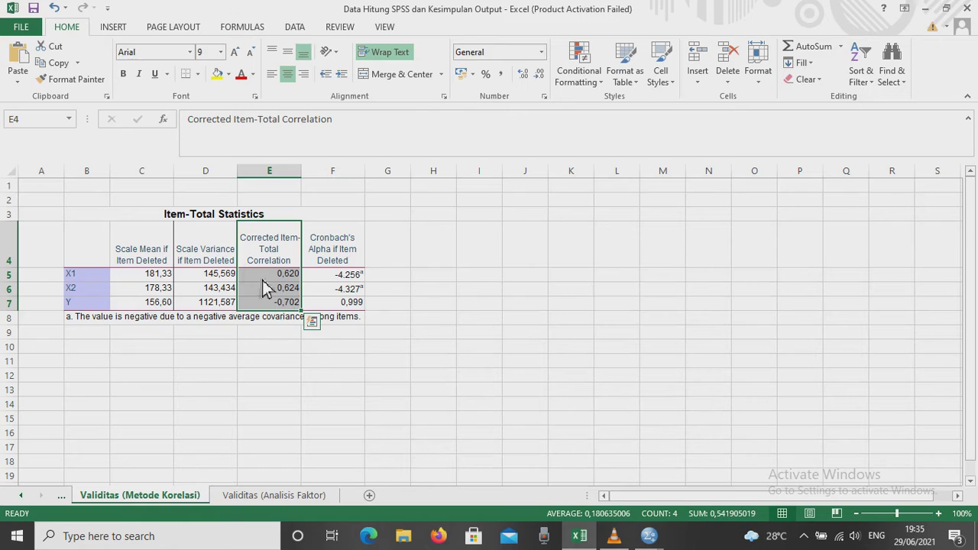
click(102, 200)
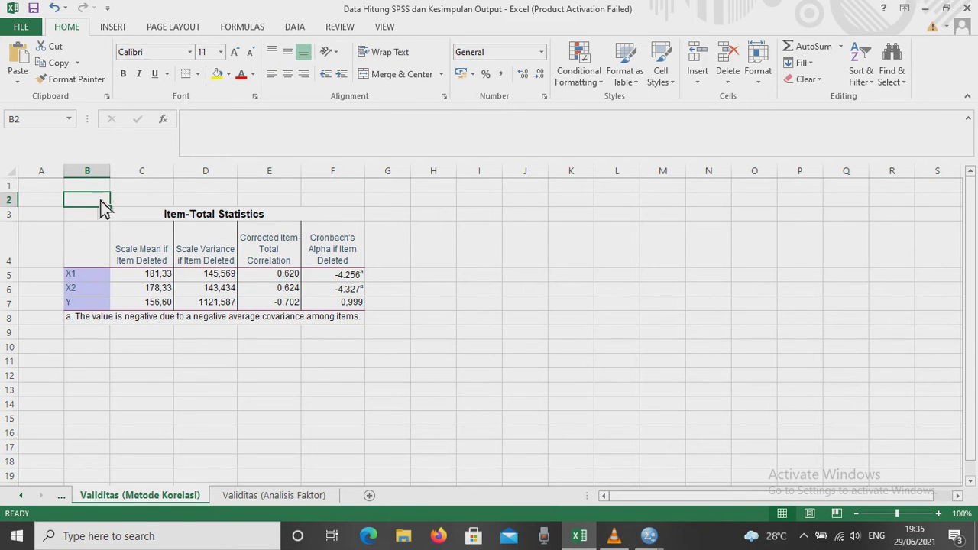
double_click(102, 202)
text(R)
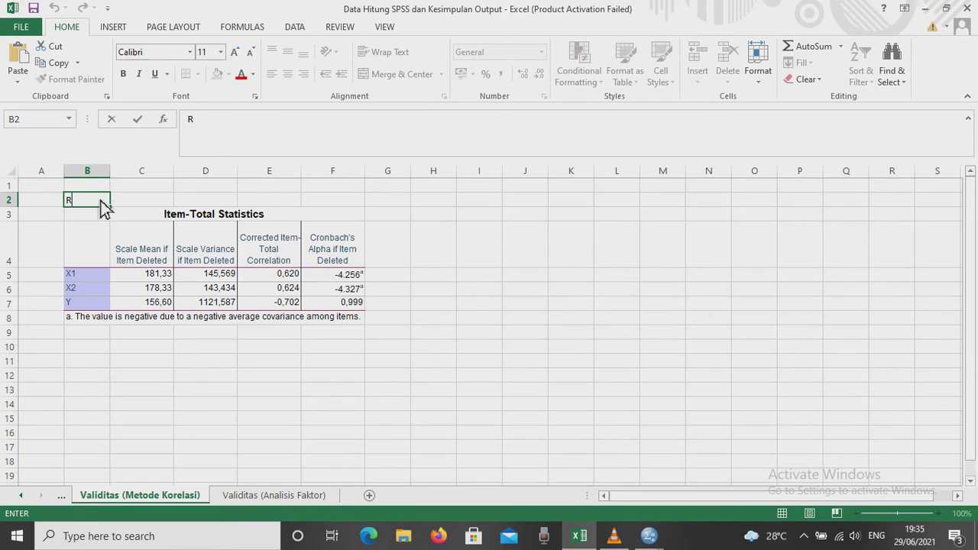
text( TABEL N 120 = 0)
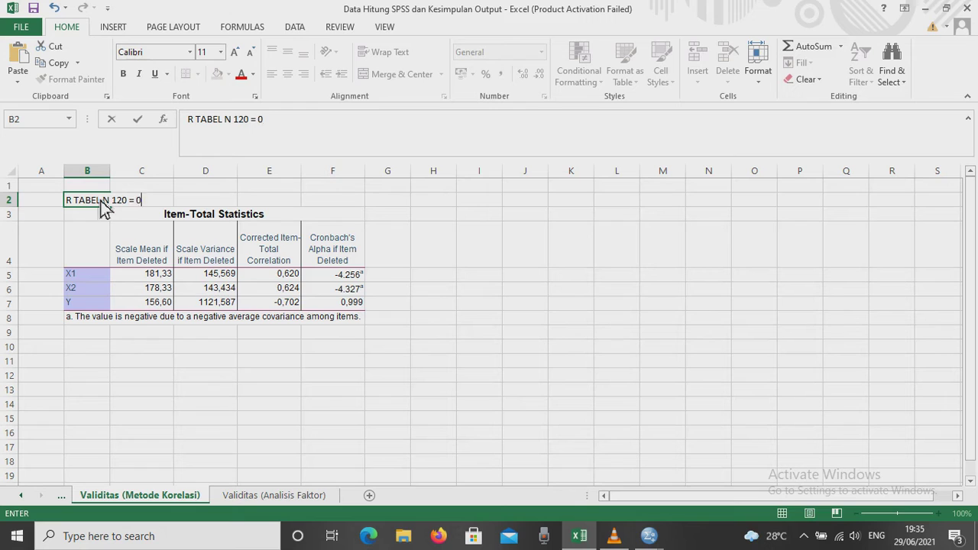
text(,179)
key(Return)
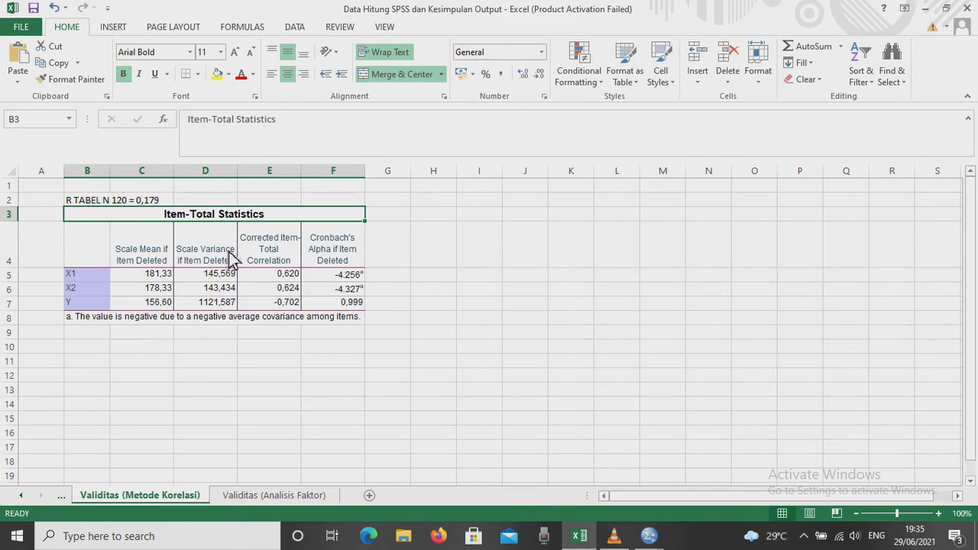
Make the Corrected Item-Total Correlation values in E5:E7 bold and red.
drag(276, 244, 288, 310)
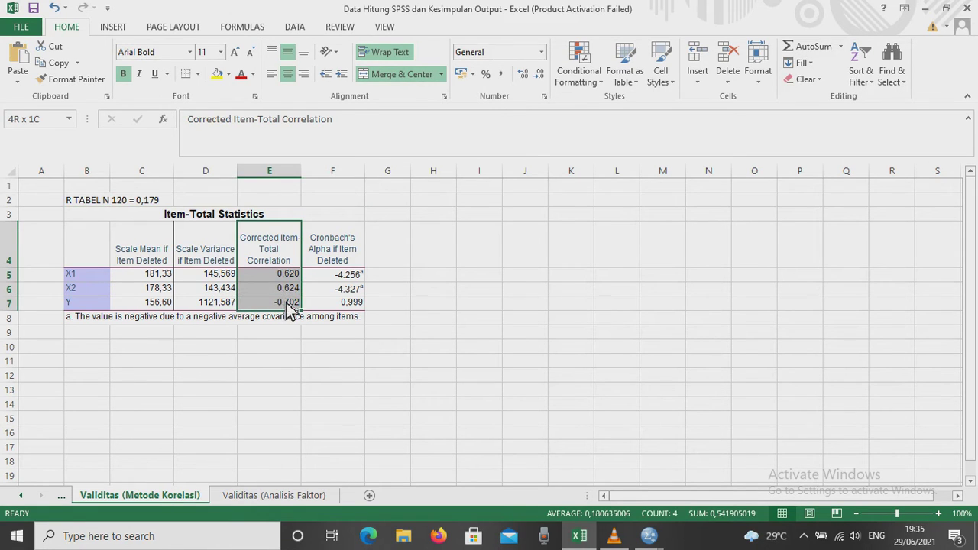
drag(287, 274, 288, 302)
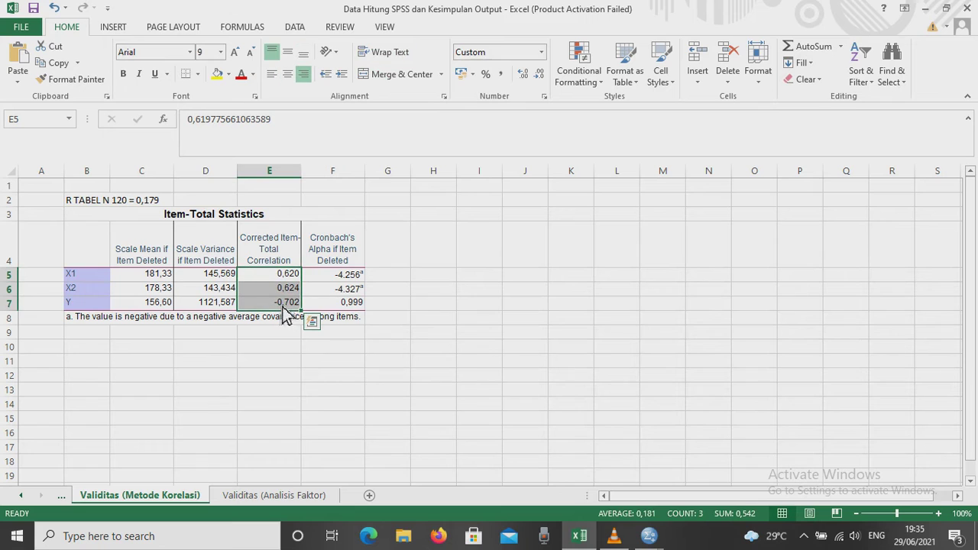
key(ctrl+b)
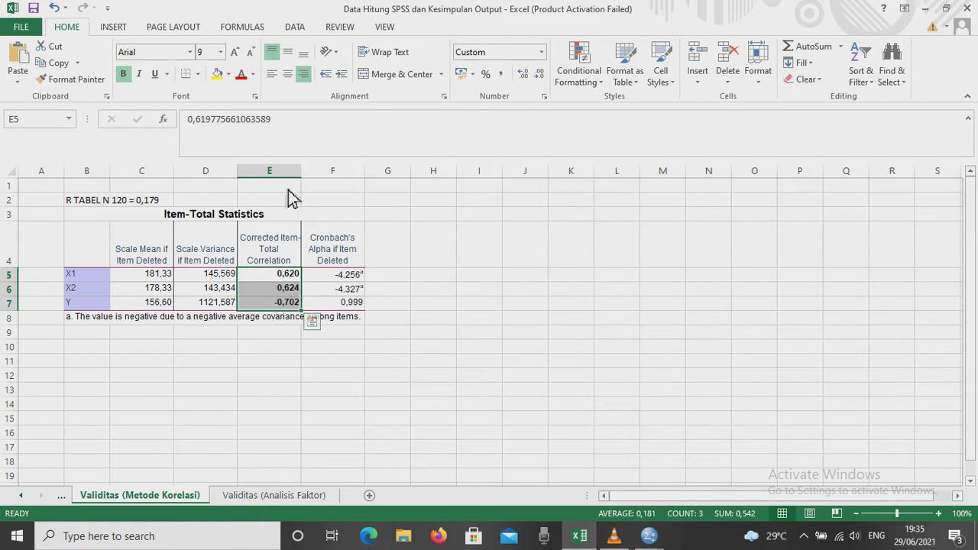
click(241, 74)
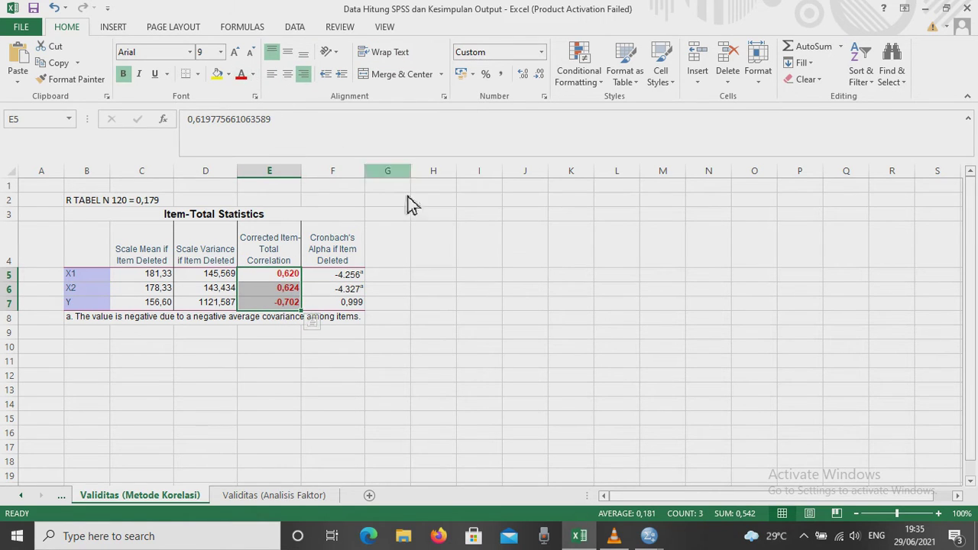
Add the heading "KESIMPULAN" in G4 and enter "R HITUNG > R TABEL = VALID" for X1 in G5.
click(404, 278)
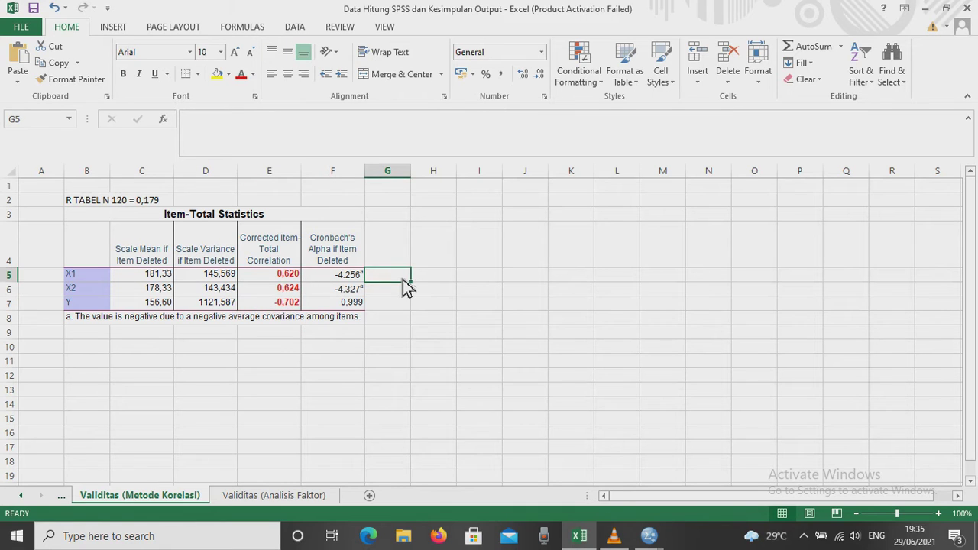
click(403, 259)
text(KESIMPULAN)
key(Return)
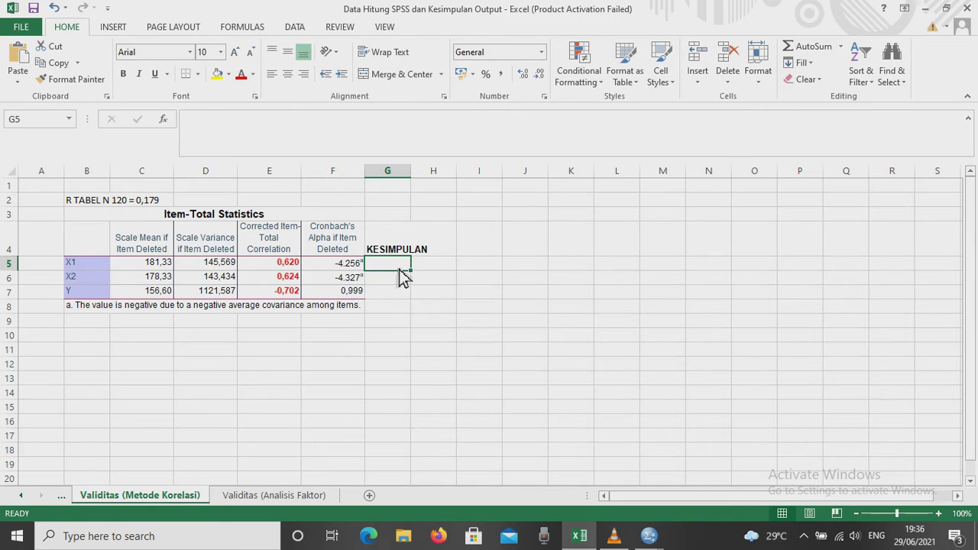
text(R HITUNG >)
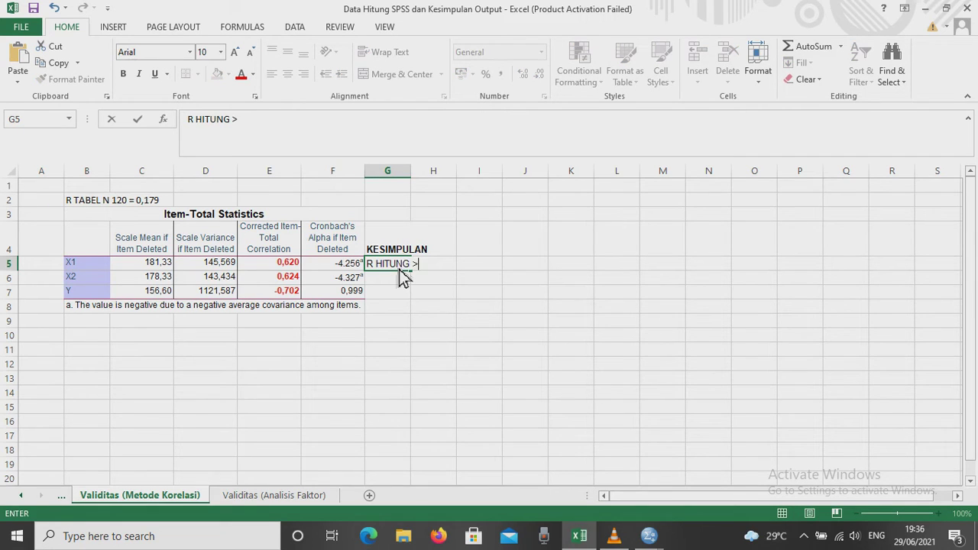
text( R TABEL )
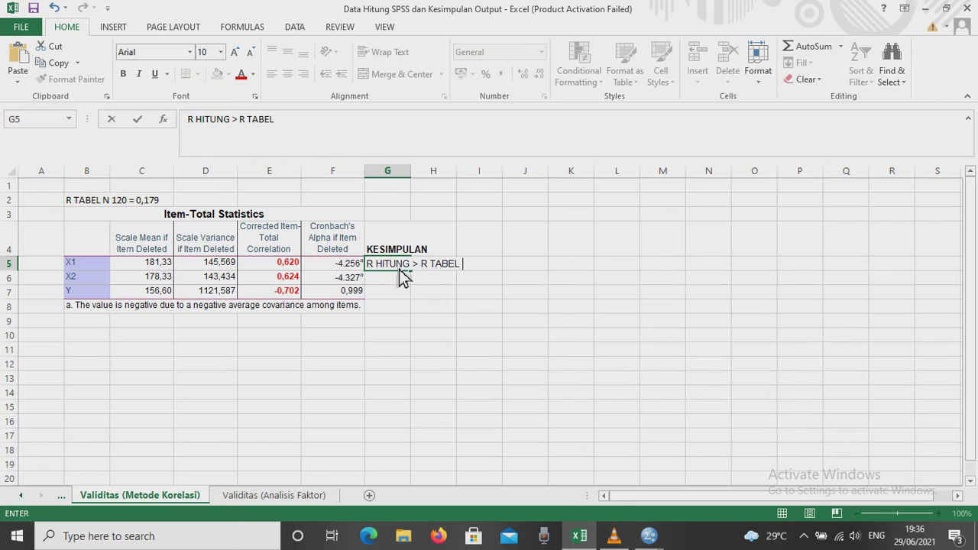
text(= VALID)
key(Return)
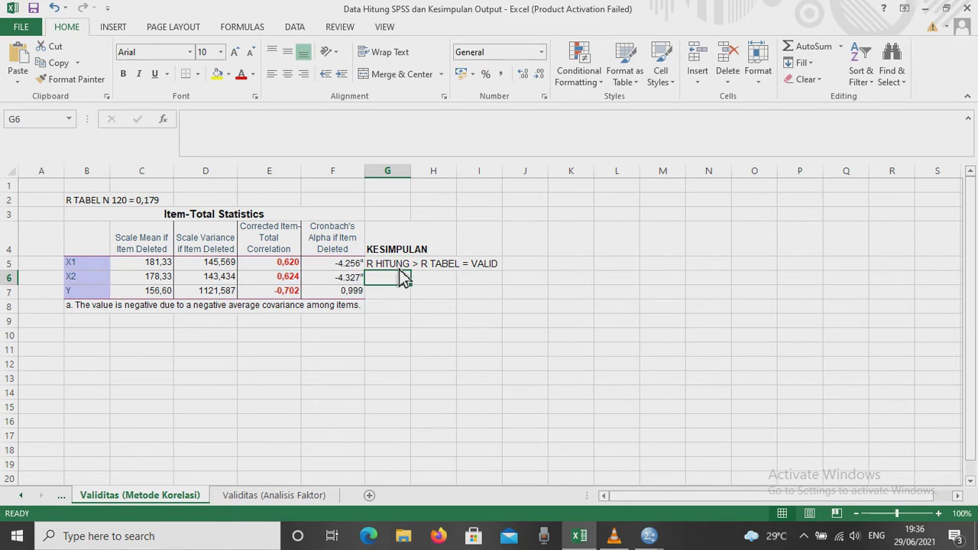
Enter the conclusion "R HITUNG > R TABEL = VALID" for X2 in G6.
click(80, 280)
click(285, 288)
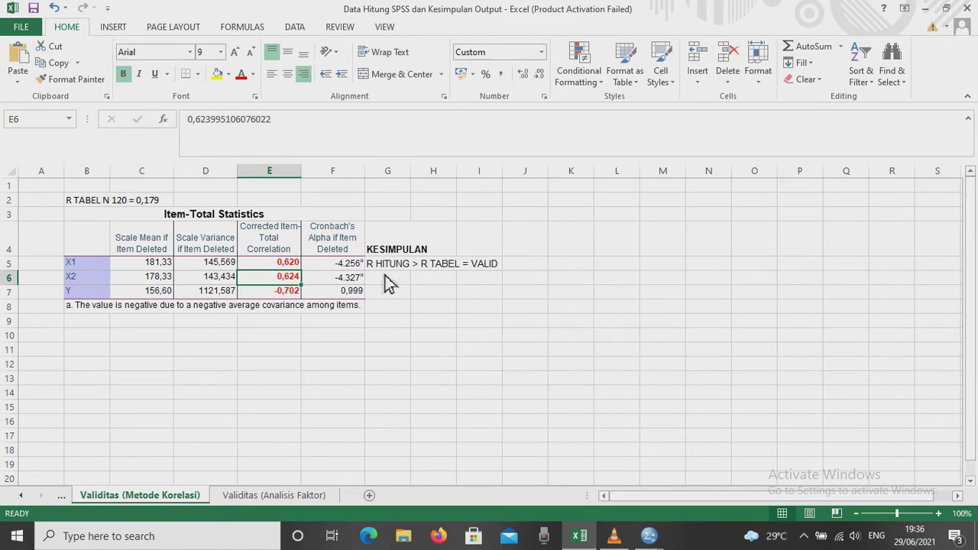
click(394, 284)
text(R HI)
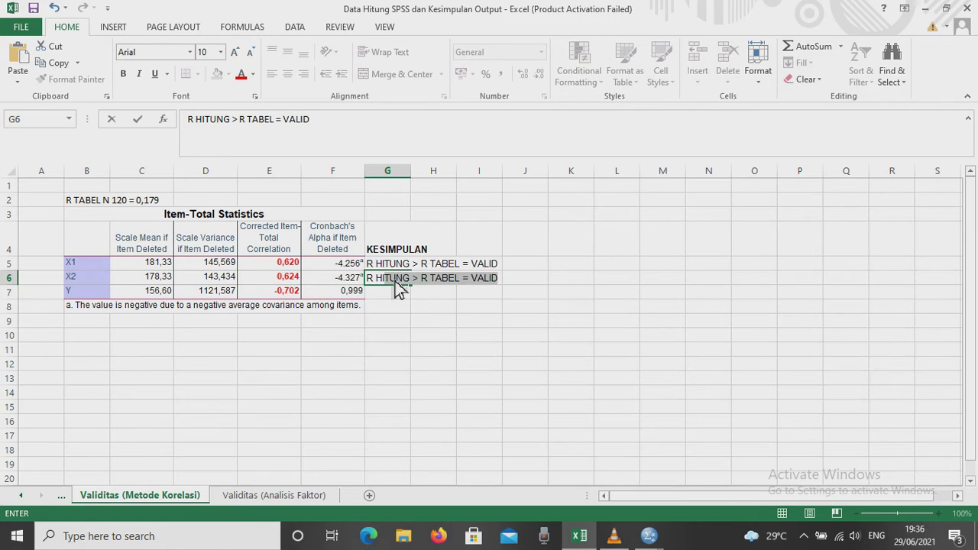
key(Return)
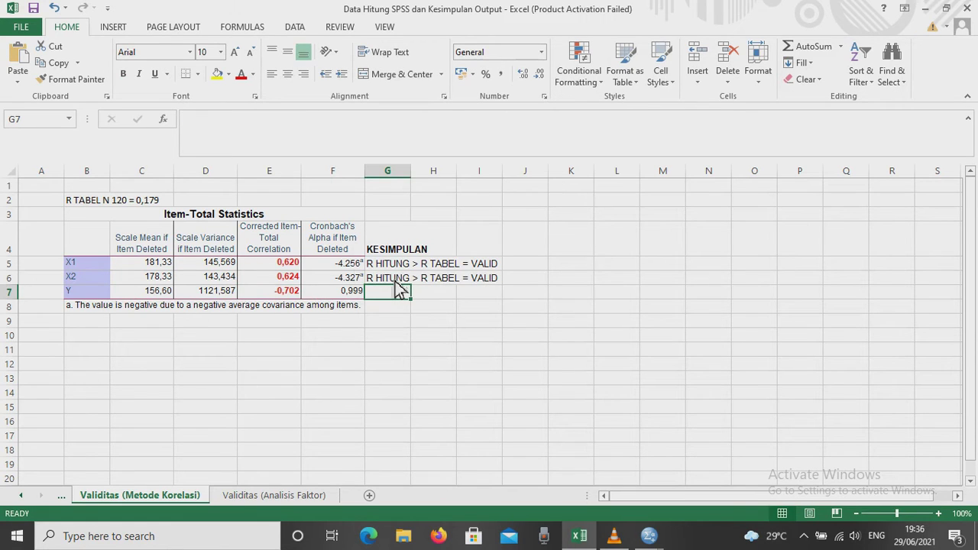
Enter the conclusion "R HITUNG < R TABEL = TIDAK VALID" for Y in G7.
click(106, 295)
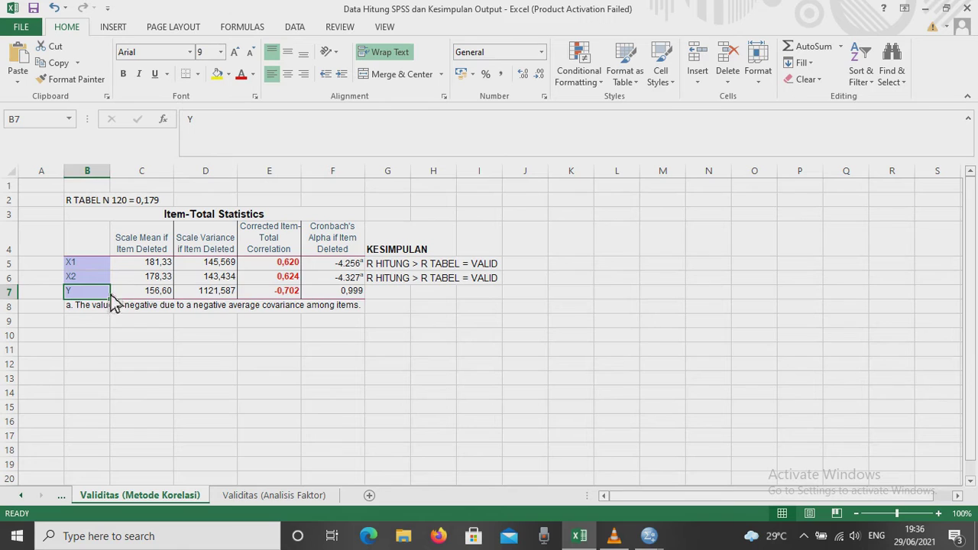
click(276, 296)
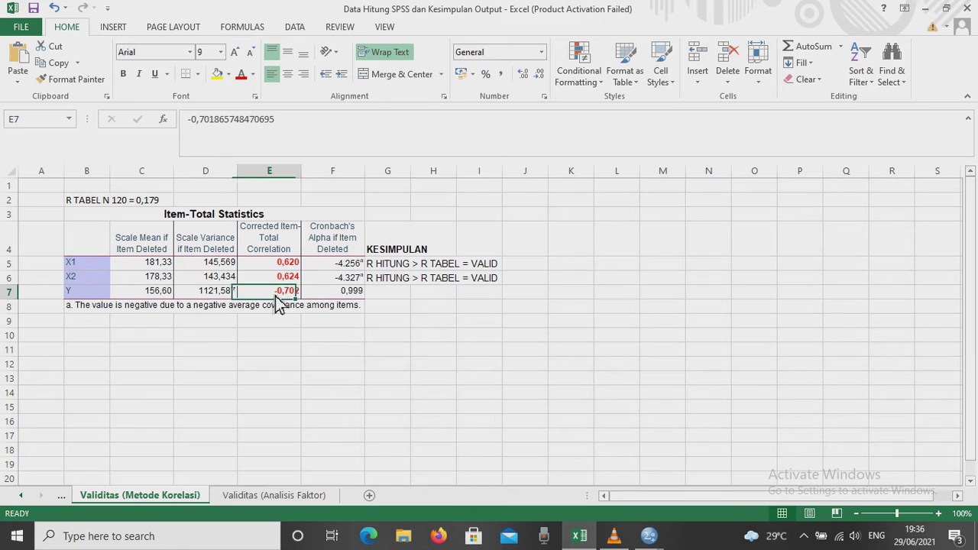
click(378, 297)
text(R)
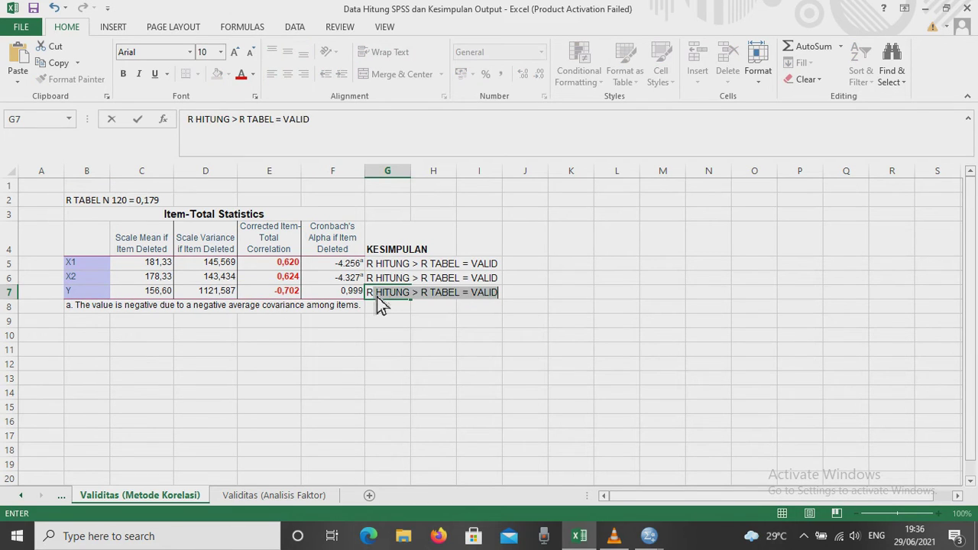
text( HITUNG)
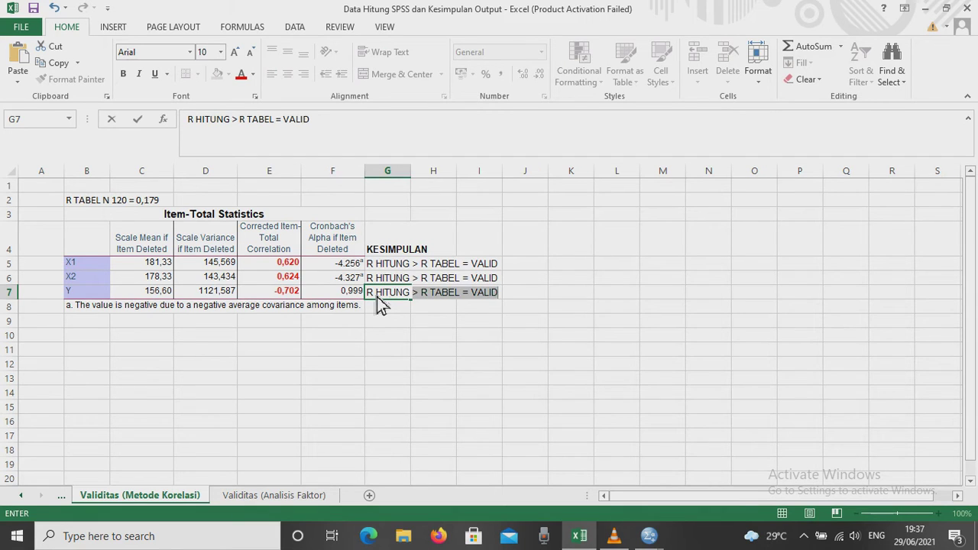
text( < R)
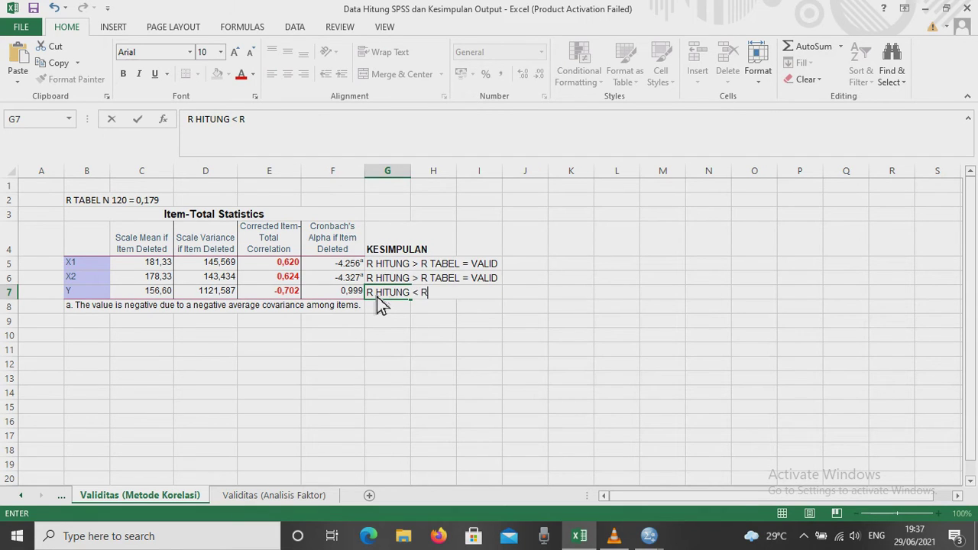
text( TABEL = TI)
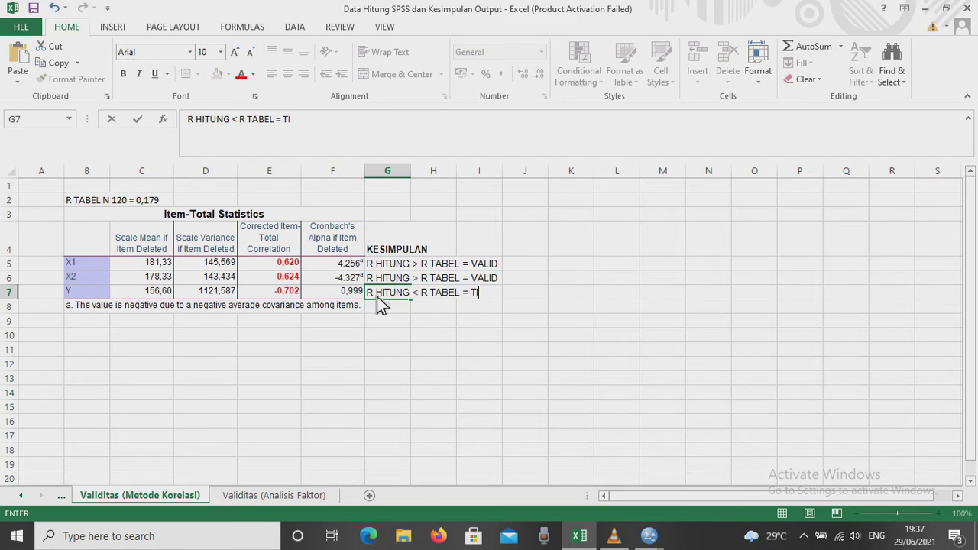
text(DAK VALID)
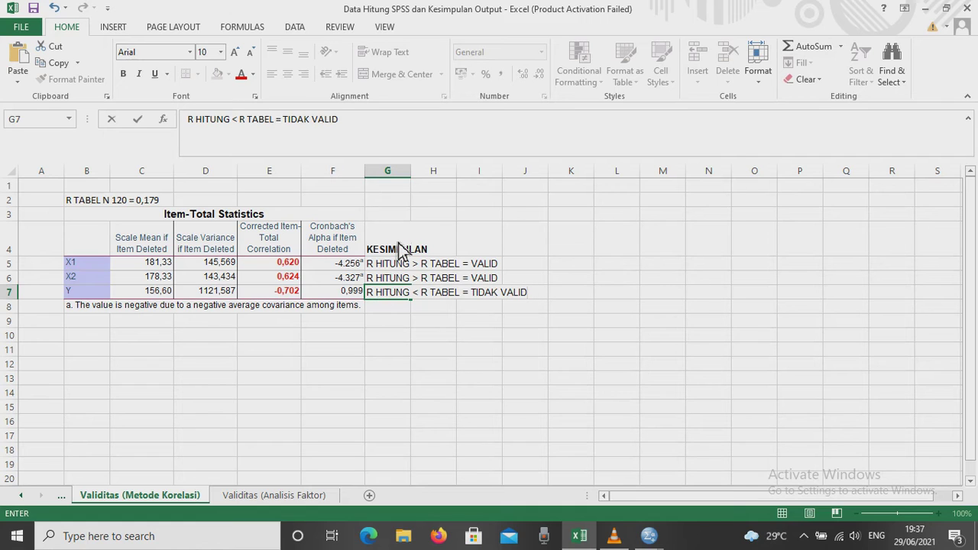
Merge and center the KESIMPULAN heading across G4:I4.
drag(399, 255, 463, 247)
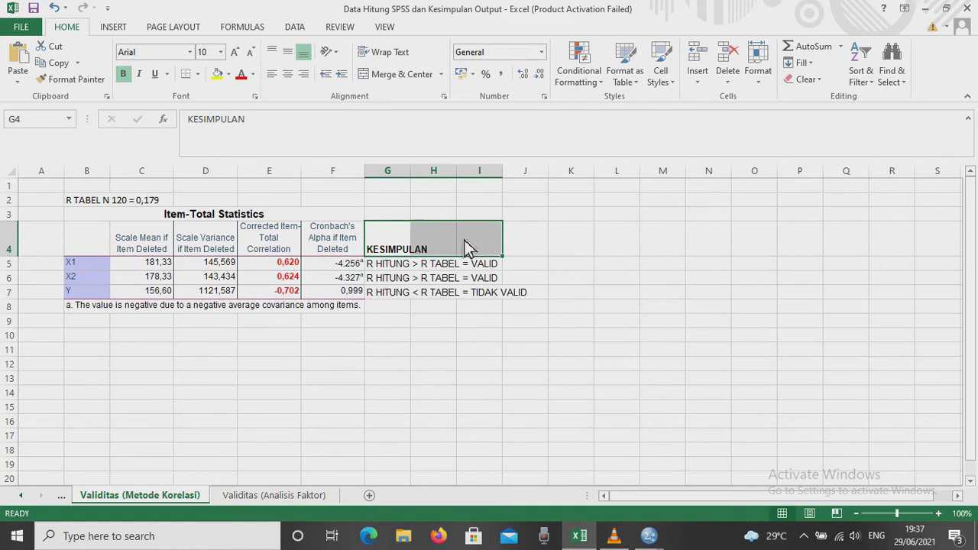
click(380, 79)
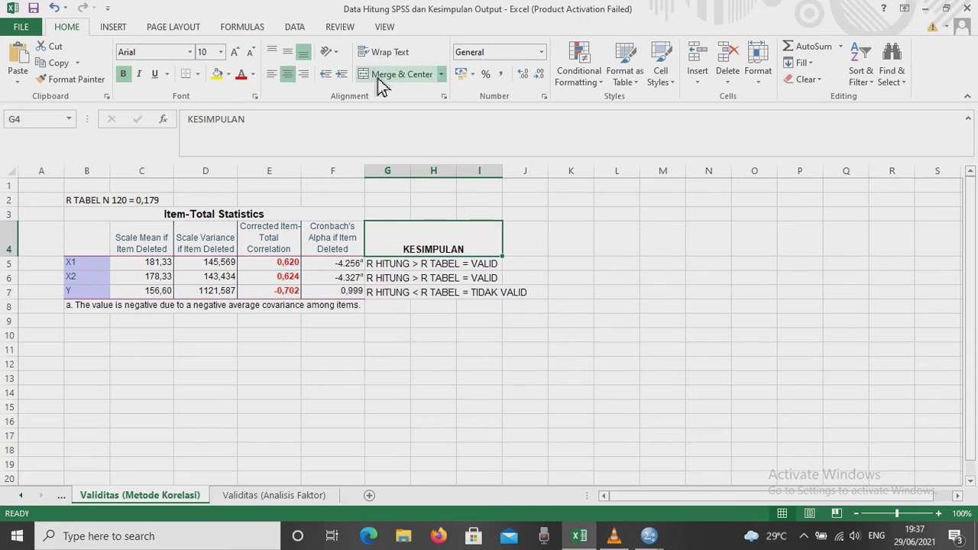
Middle-align the KESIMPULAN heading vertically in its merged cell and make the three conclusions in G5:G7 bold.
click(289, 53)
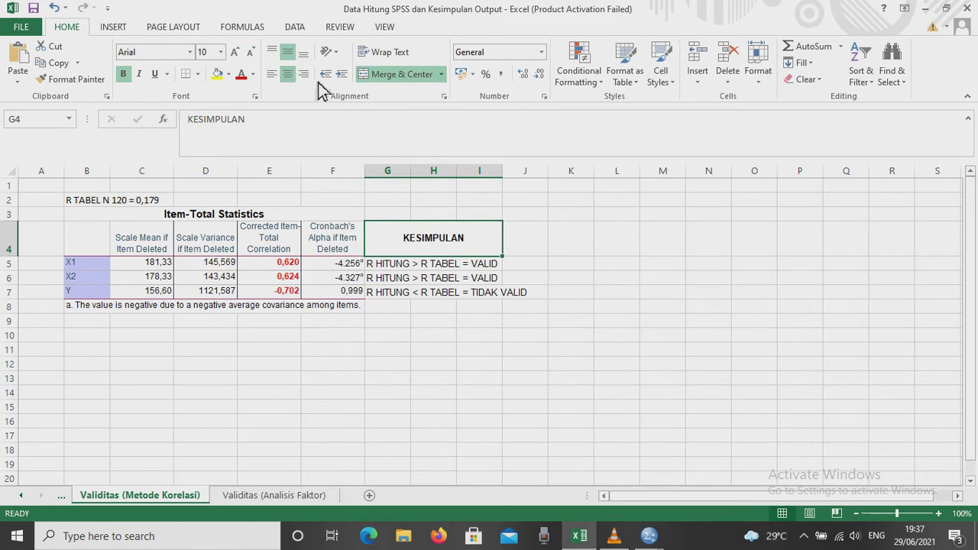
click(398, 325)
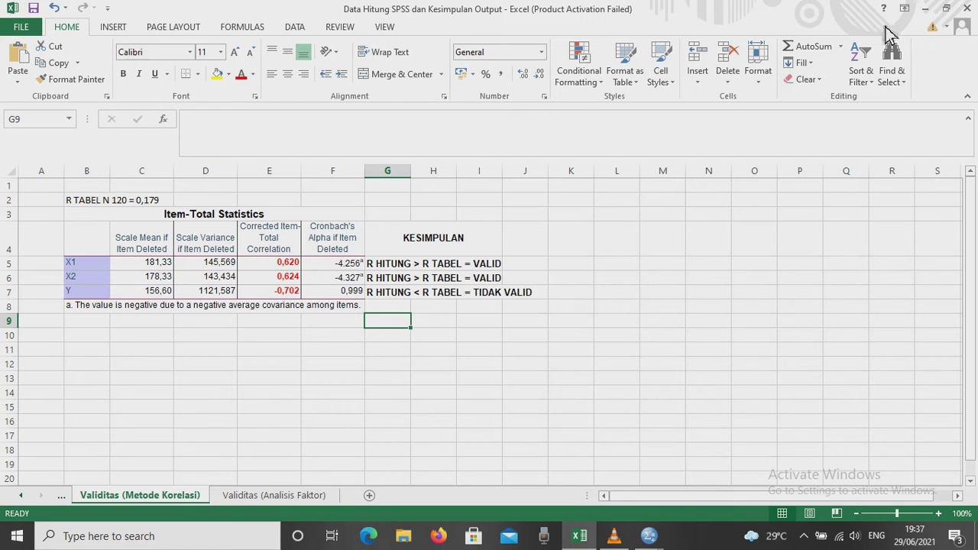
Switch to the SPSS output viewer, save the output in Documents\IBM as "Output Validitas (Metode Korelasi)" and close it.
click(924, 9)
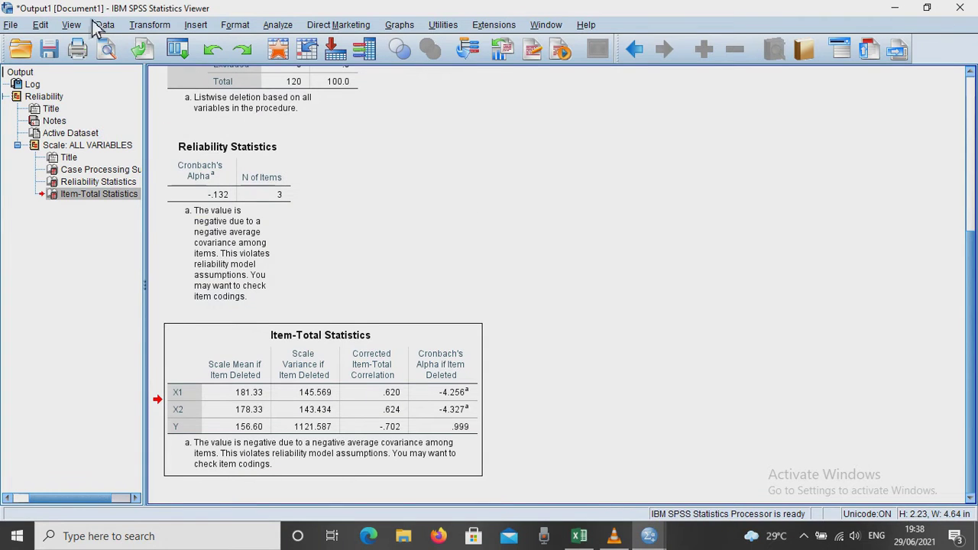
click(49, 62)
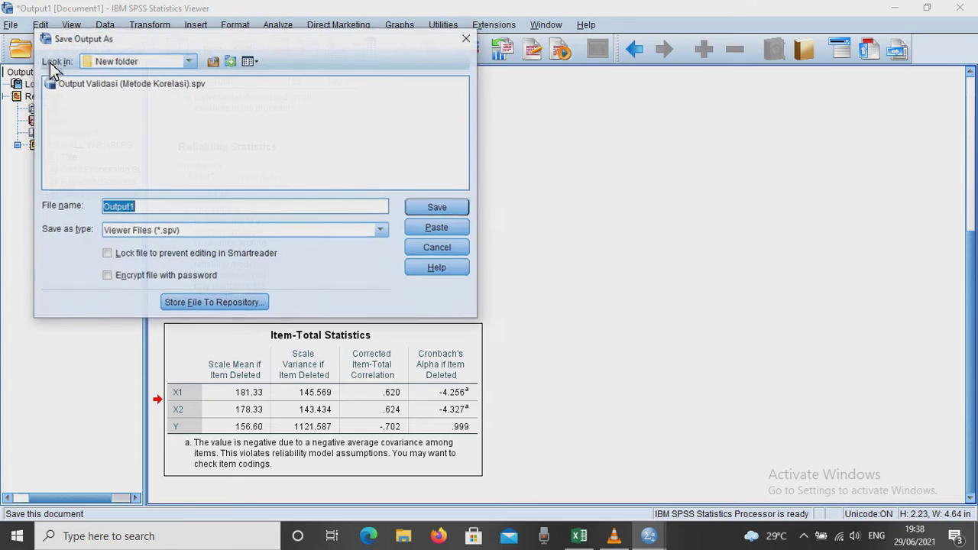
click(189, 65)
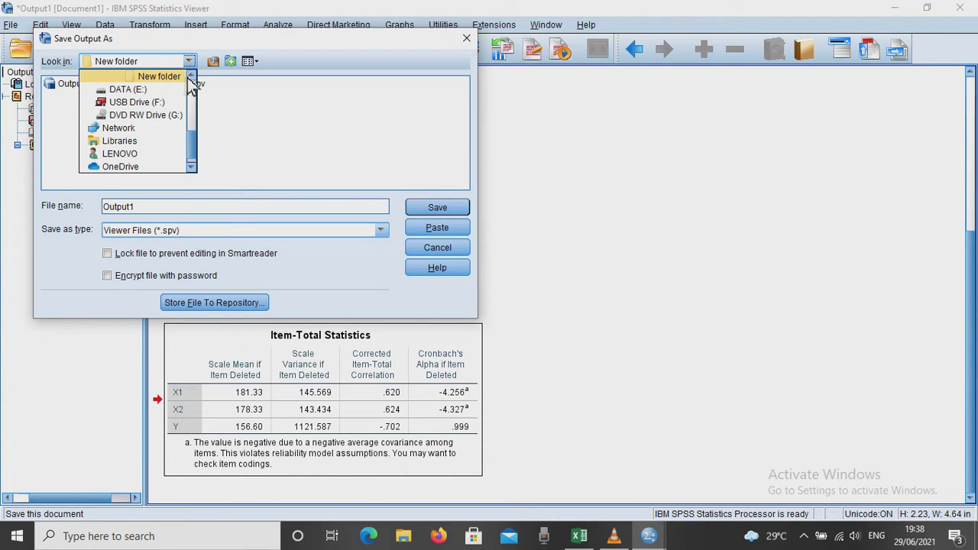
drag(196, 152, 200, 127)
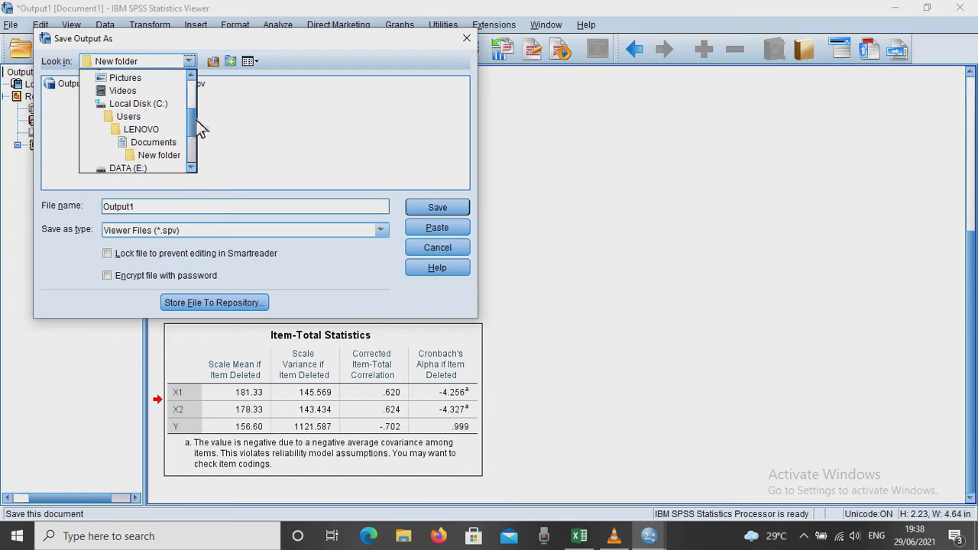
click(180, 143)
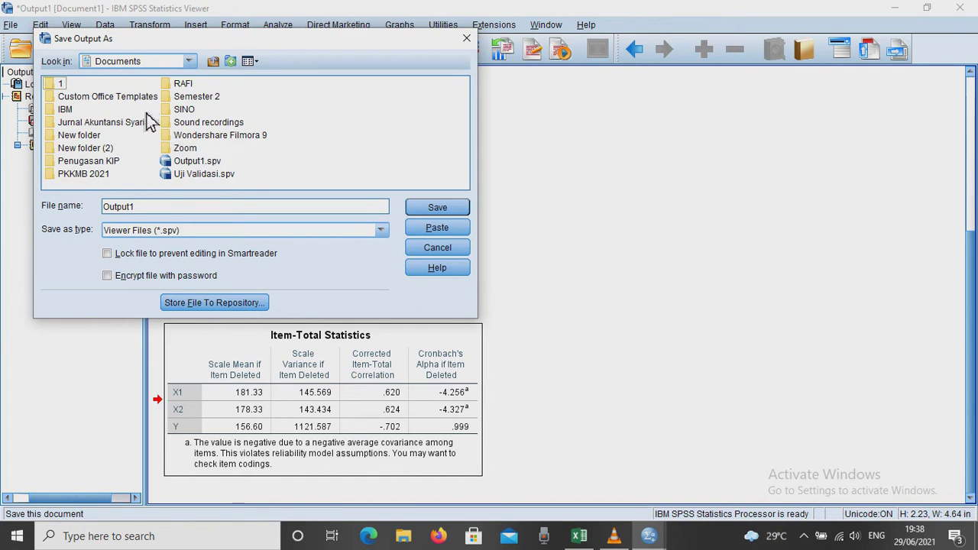
click(68, 110)
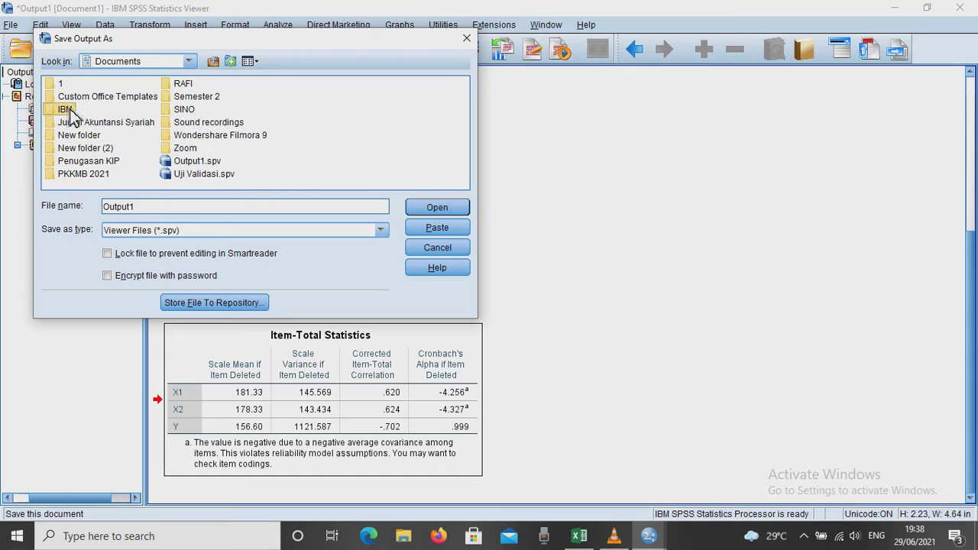
click(449, 210)
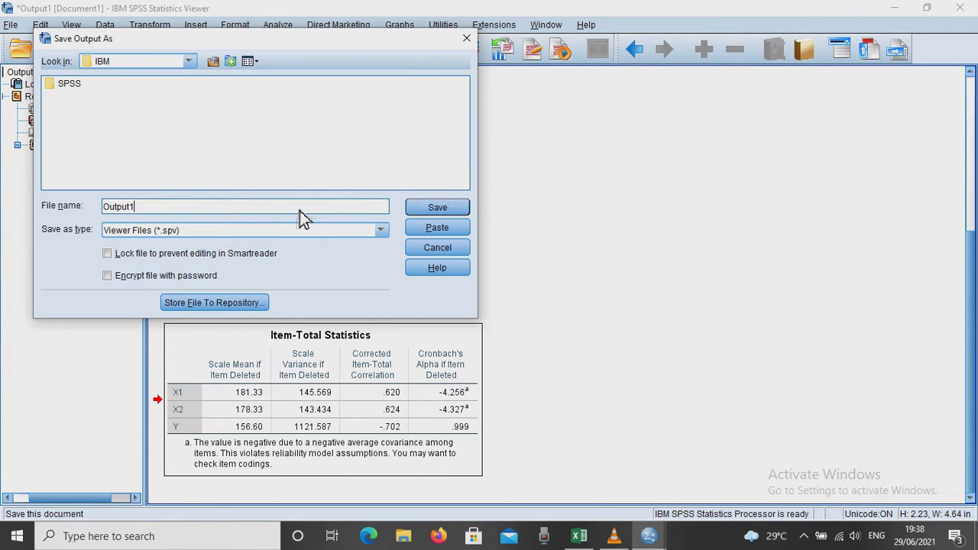
key(BackSpace)
text(Validitas (Metode Korelasi))
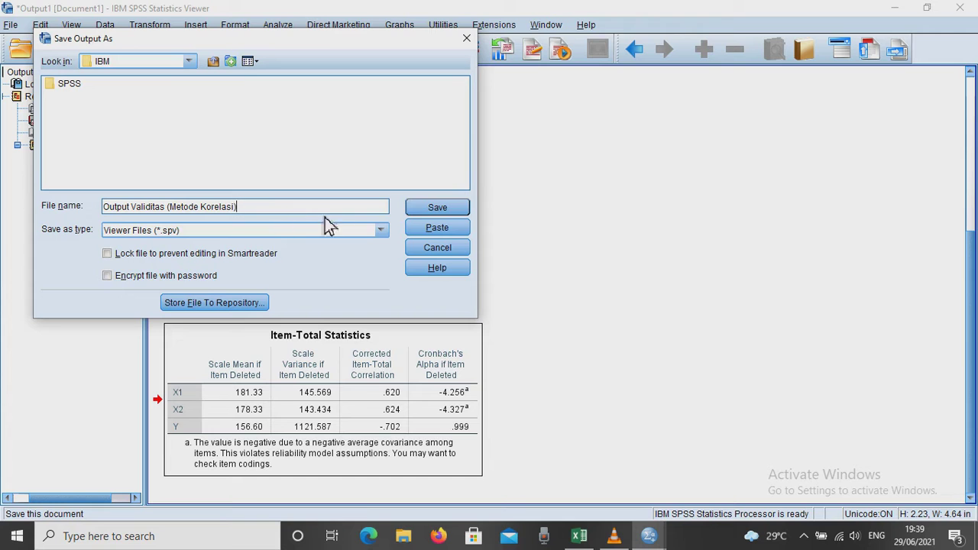
click(437, 212)
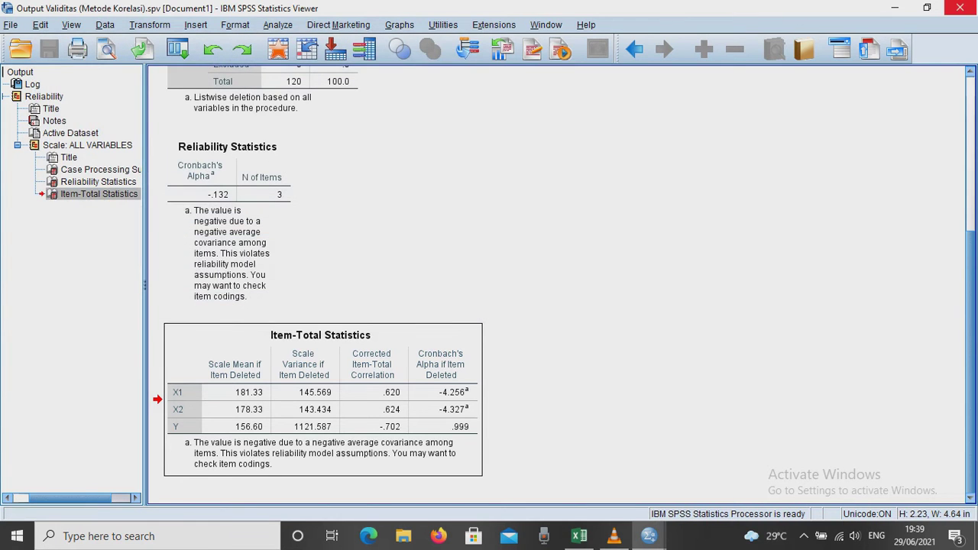
click(963, 9)
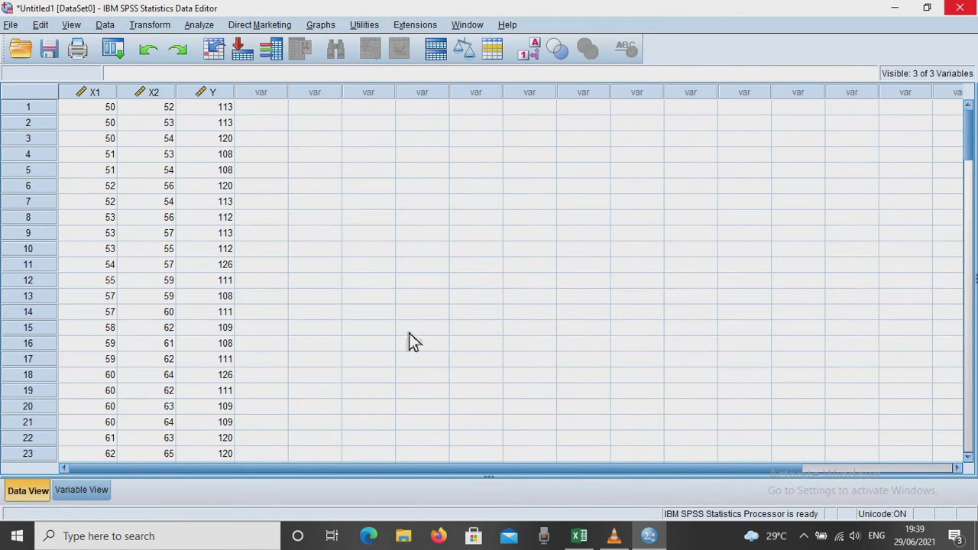
Set up a Dimension Reduction Factor analysis with X1, X2 and Y as the variables.
click(195, 27)
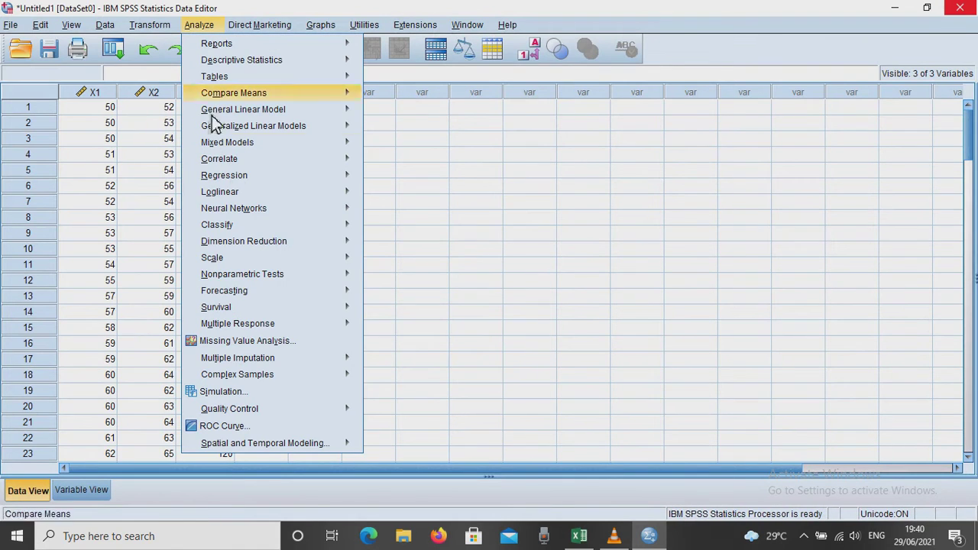
mouse_move(273, 247)
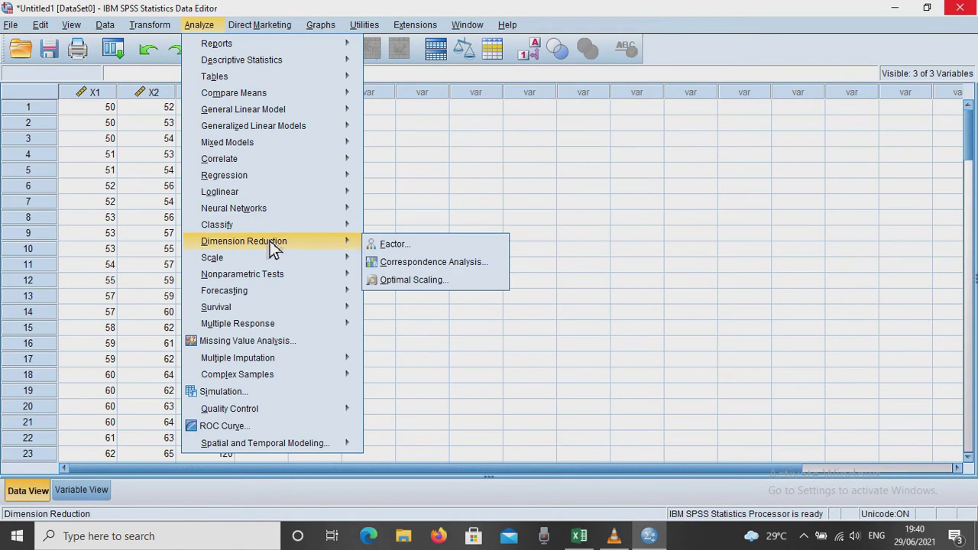
click(389, 246)
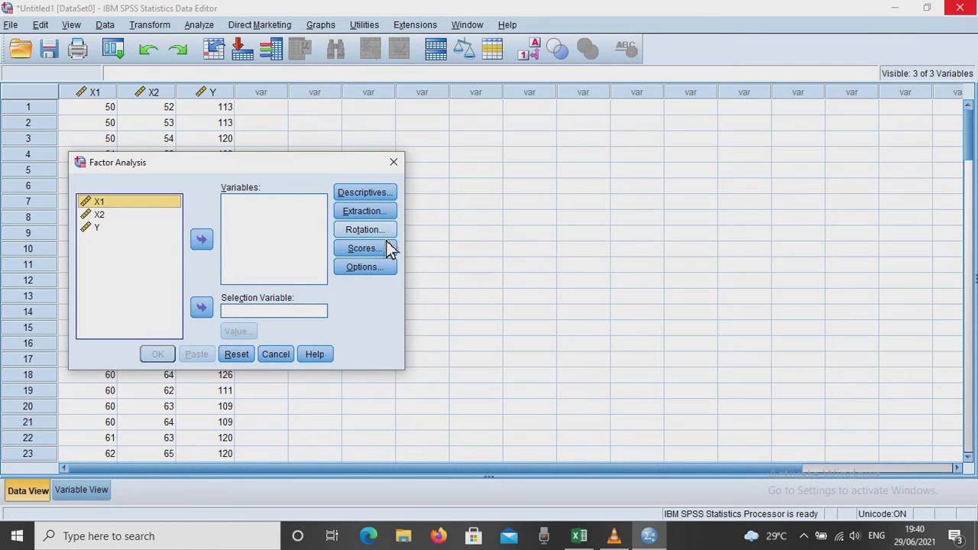
drag(157, 202, 230, 212)
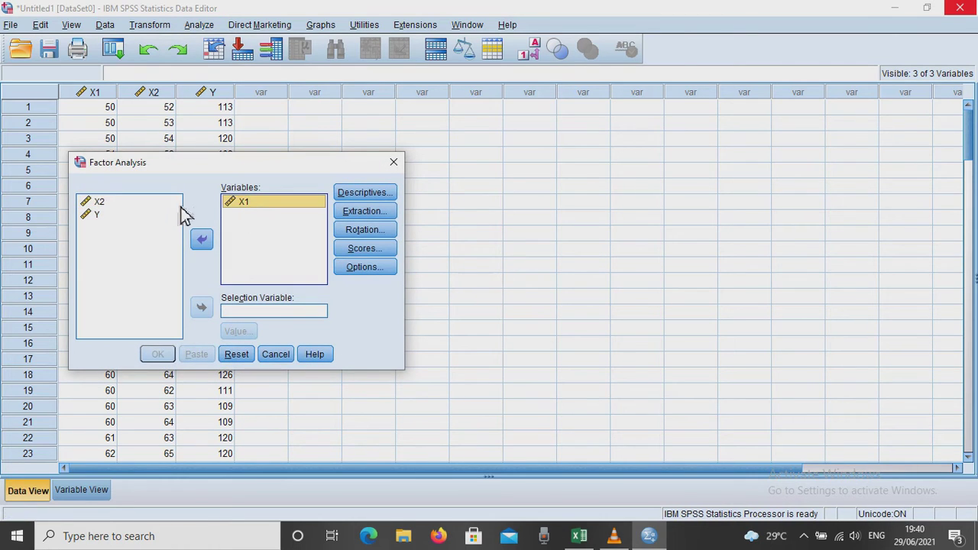
drag(170, 206, 249, 235)
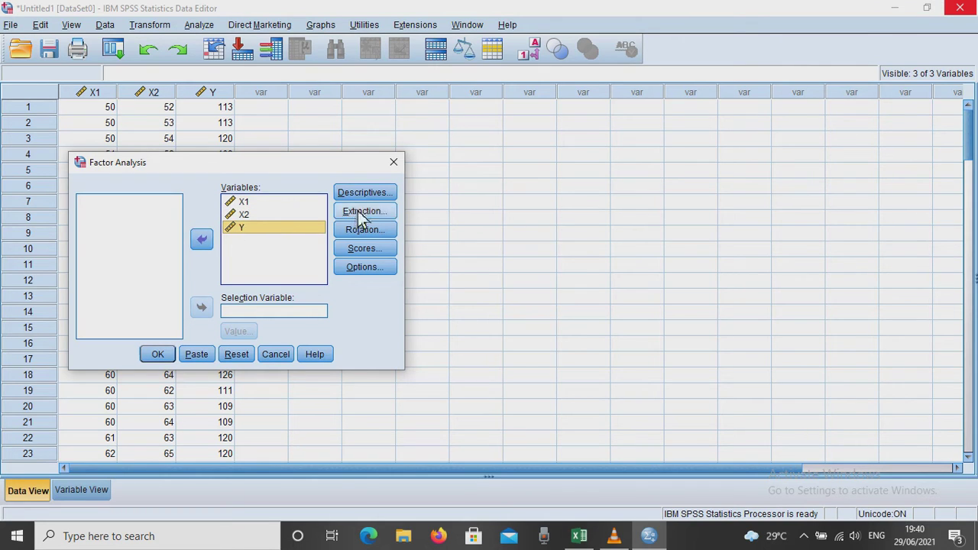
Include KMO and Bartlett's test of sphericity in the factor analysis descriptives.
click(376, 197)
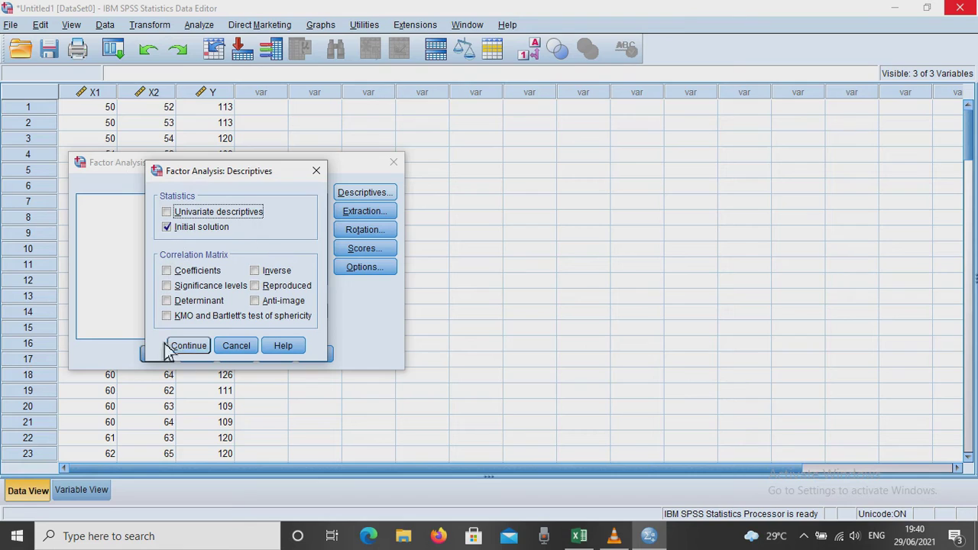
click(171, 320)
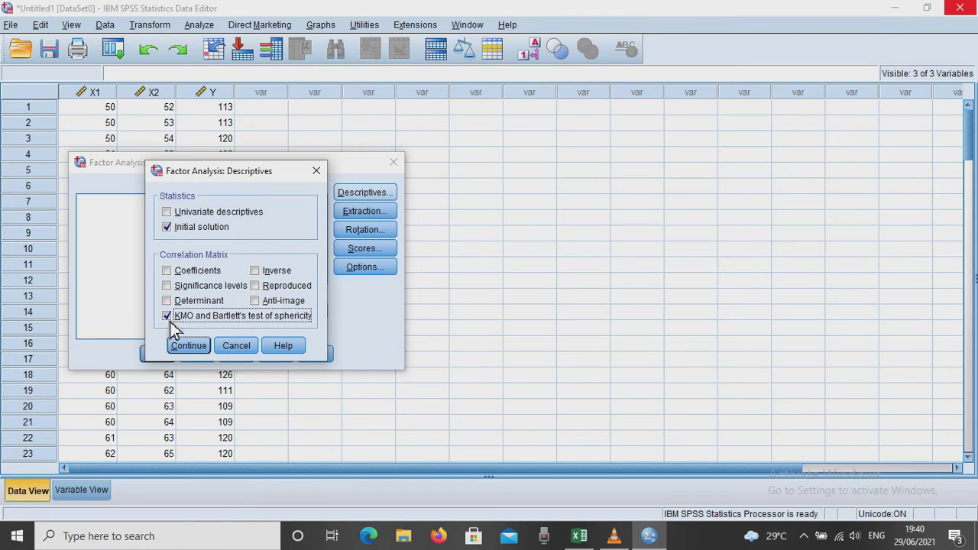
click(195, 349)
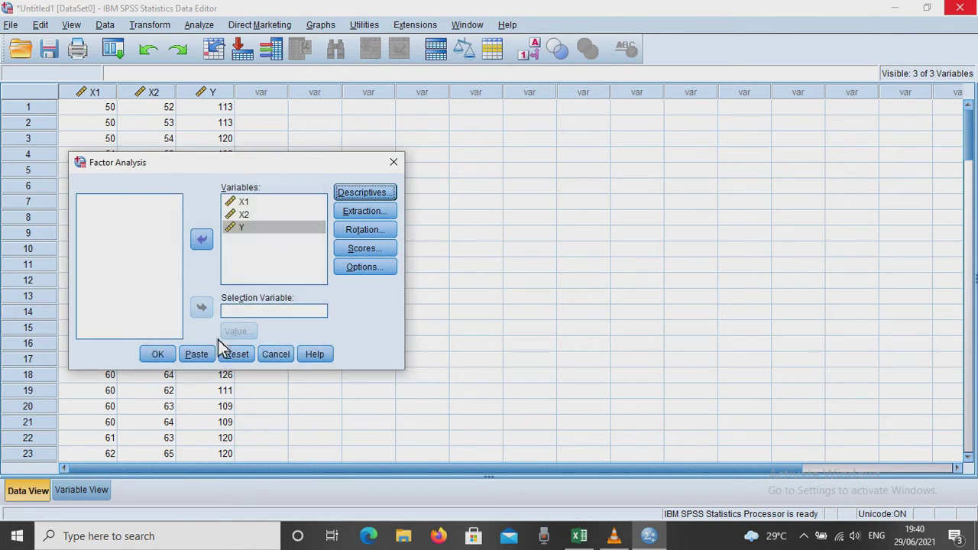
Set the factor rotation method to Varimax.
click(374, 234)
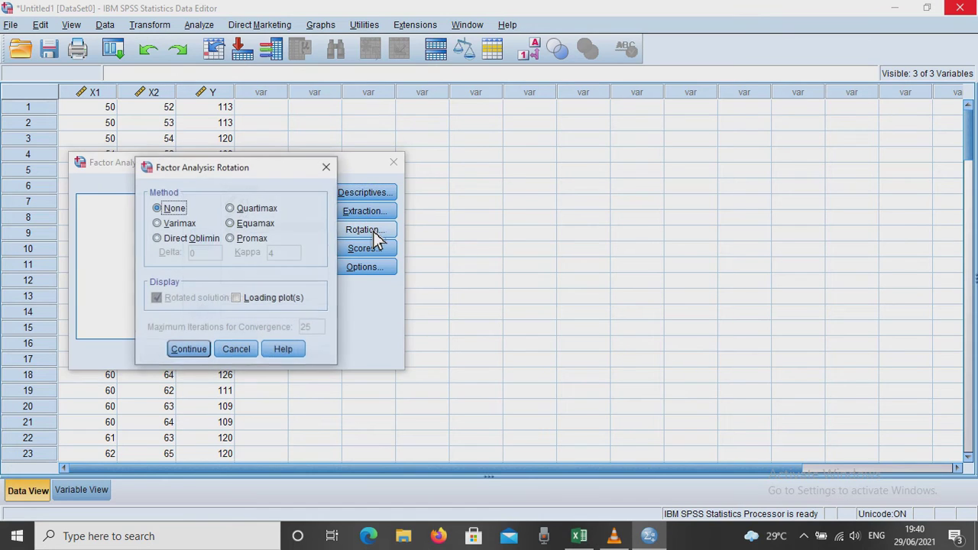
click(164, 227)
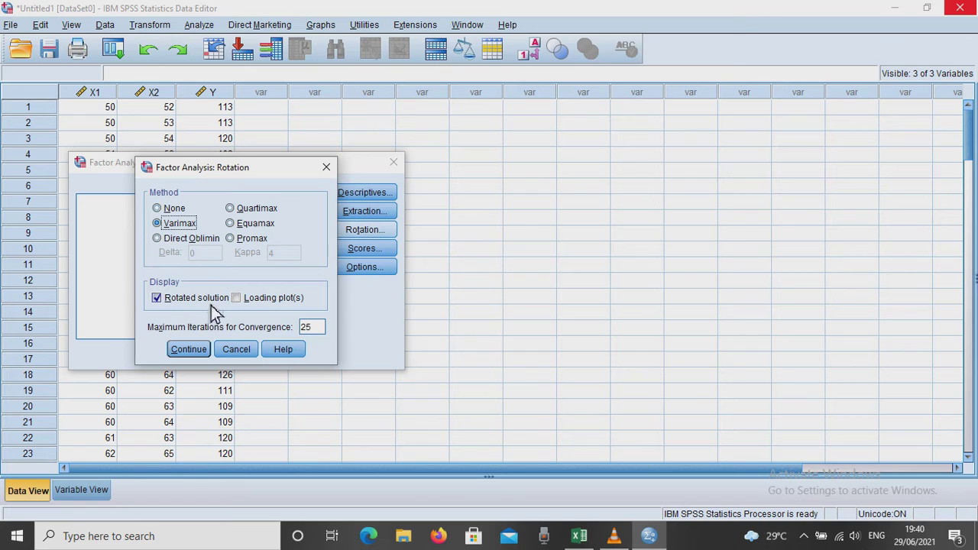
click(197, 354)
Set the extraction to a fixed number of 3 factors and run the factor analysis.
click(365, 215)
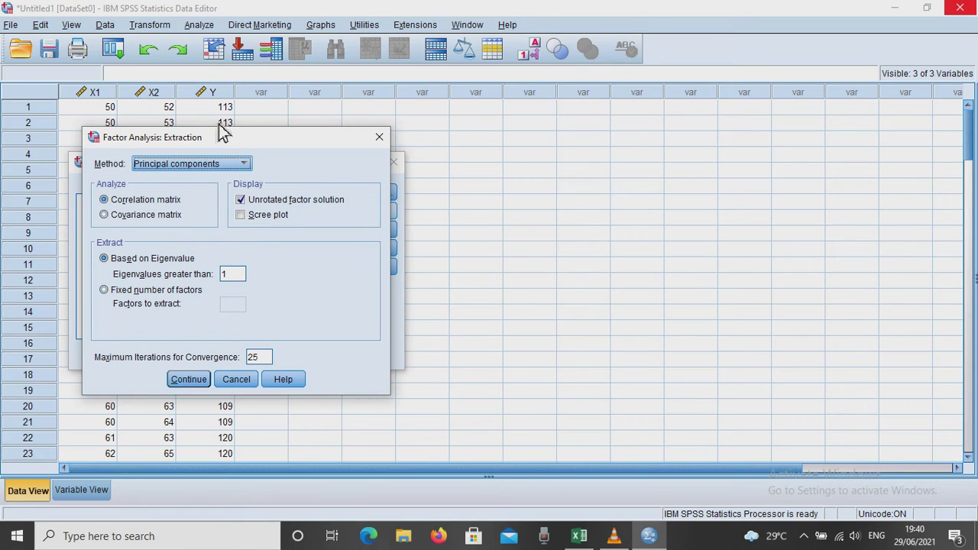
click(105, 290)
click(227, 309)
text(3)
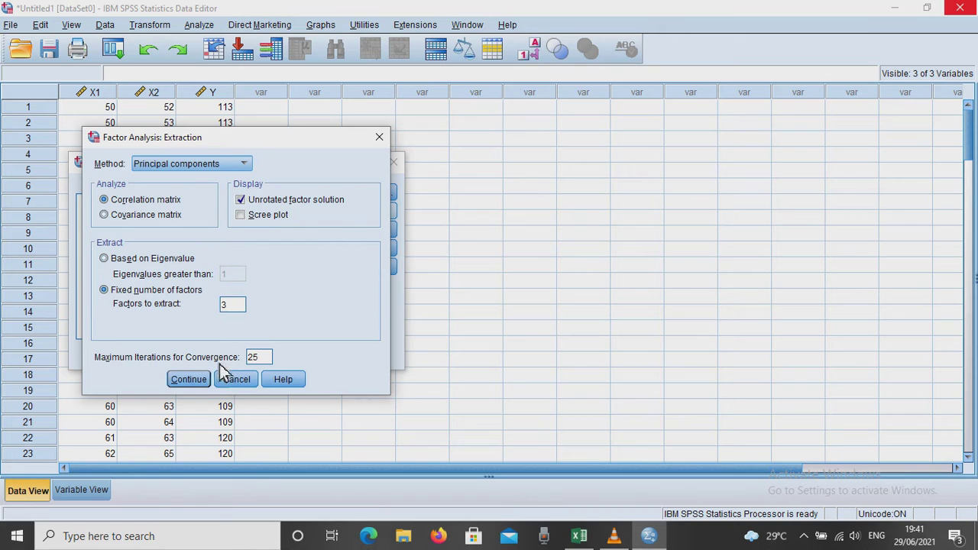
click(193, 379)
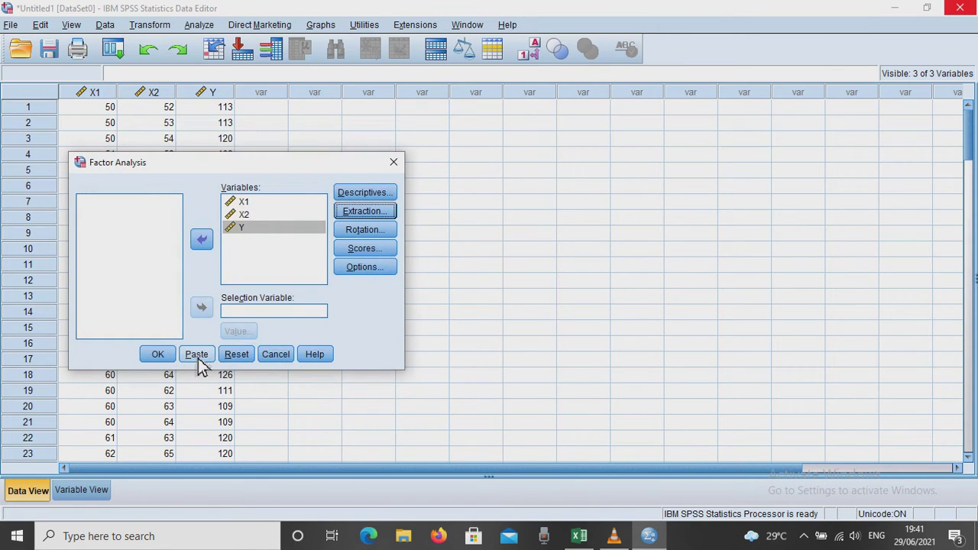
click(157, 354)
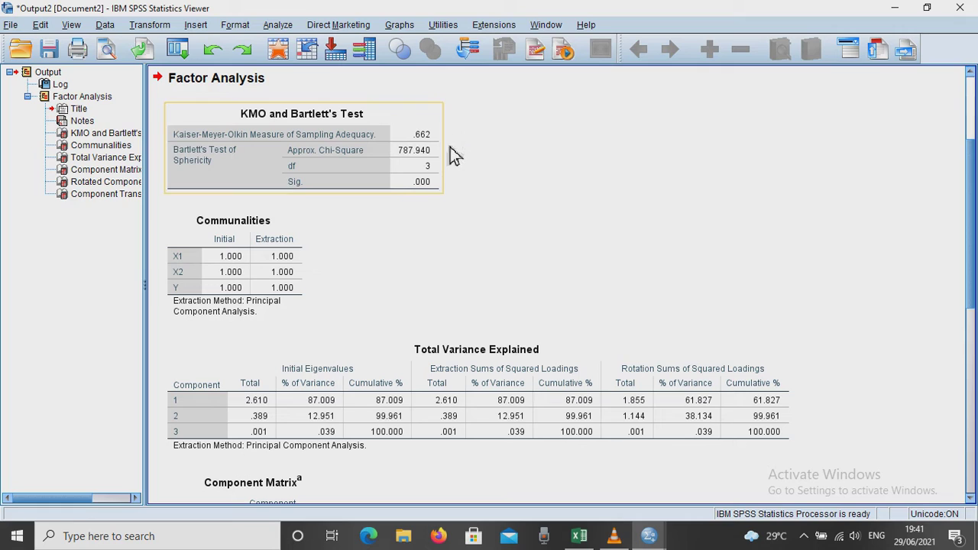
Copy the KMO and Bartlett's Test table into Excel at B3 of the Validitas (Analisis Faktor) sheet.
click(370, 170)
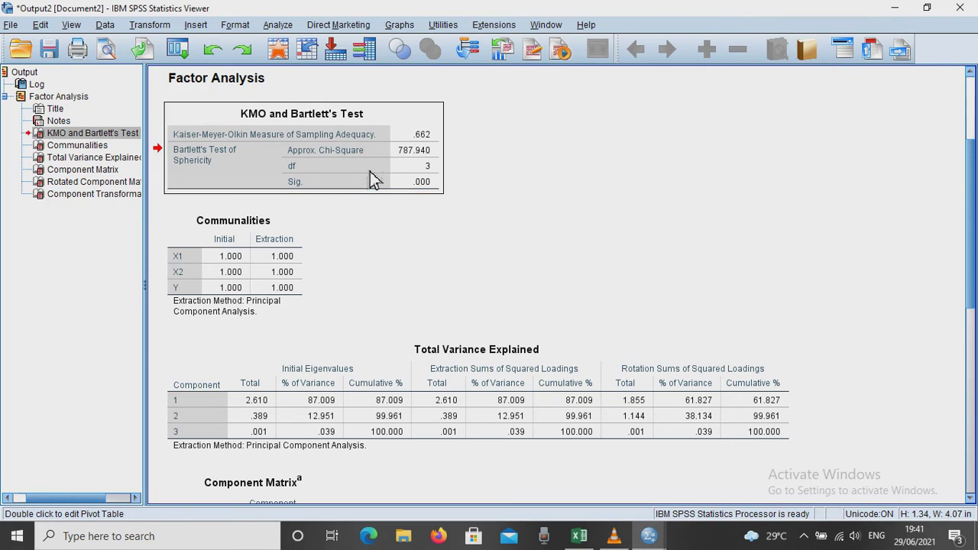
right_click(370, 169)
click(382, 197)
click(579, 536)
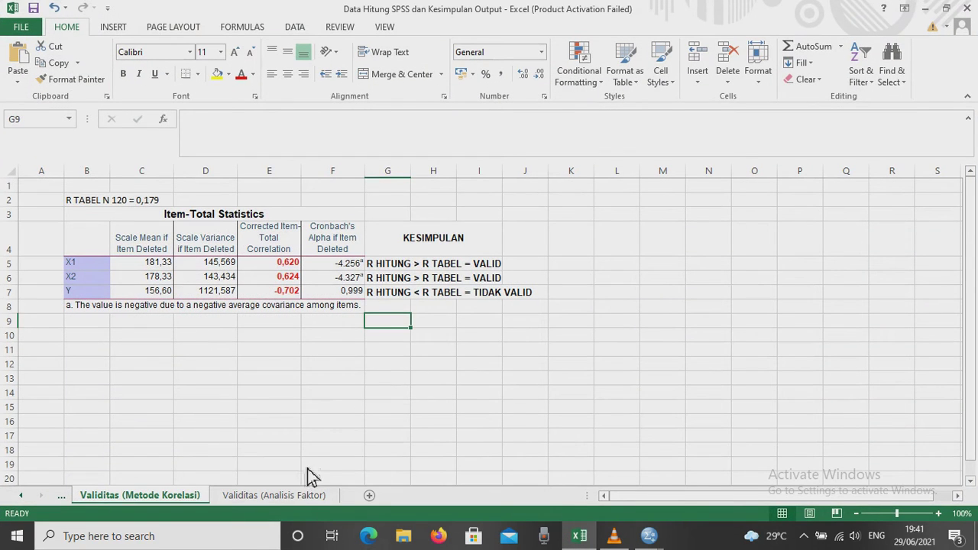
click(294, 501)
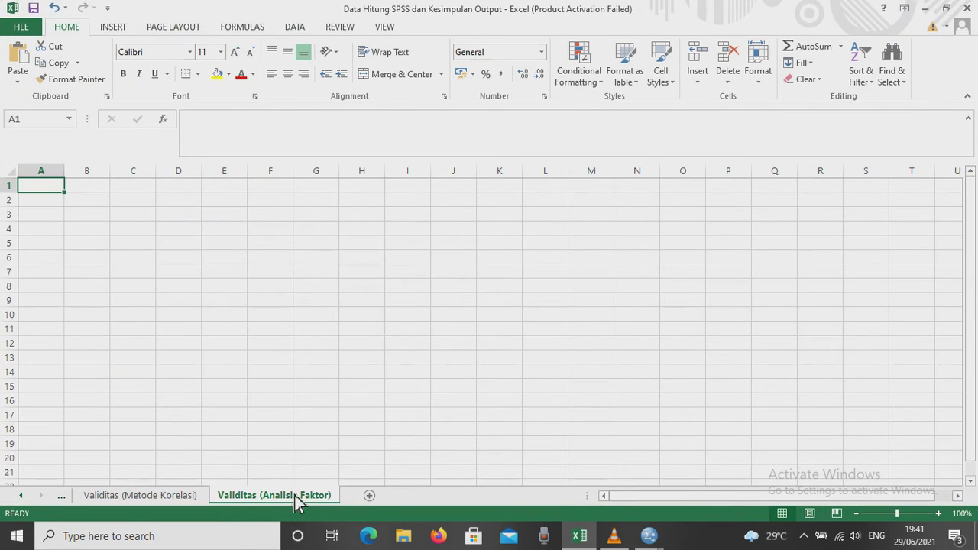
click(100, 220)
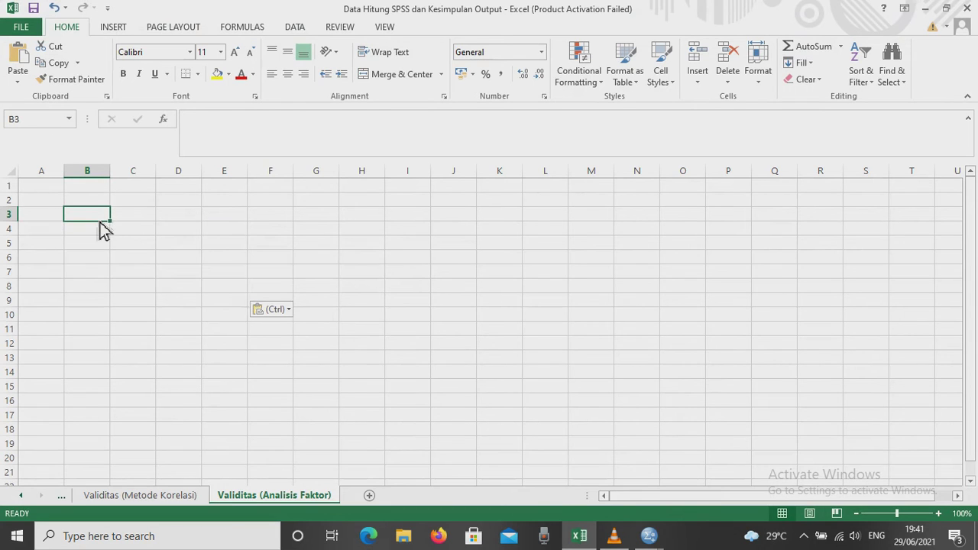
key(ctrl+v)
click(295, 262)
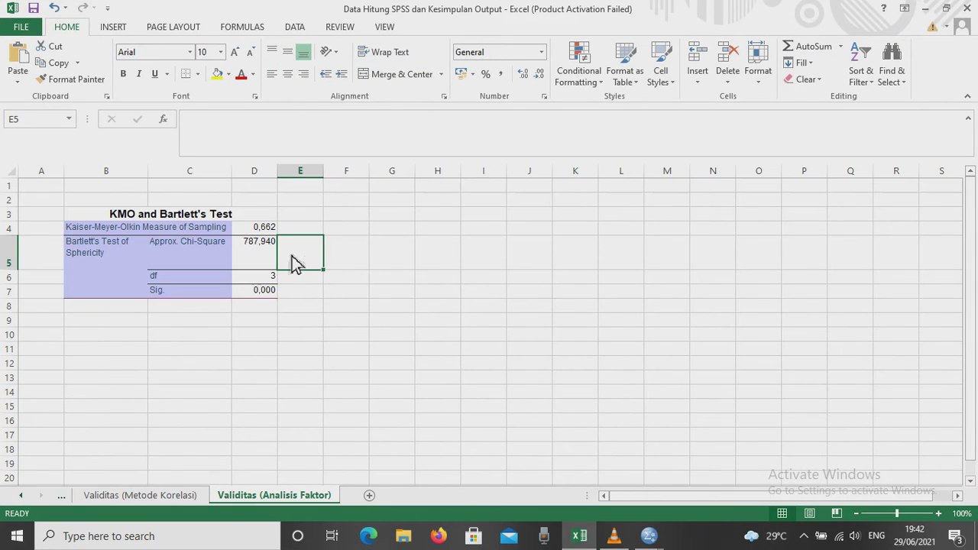
Enter the conclusion "> 0,05 MAKA ADA KORELASI YANG KUAT ANTAR ITEM" in E4 beside the Kaiser-Meyer-Olkin value.
click(205, 229)
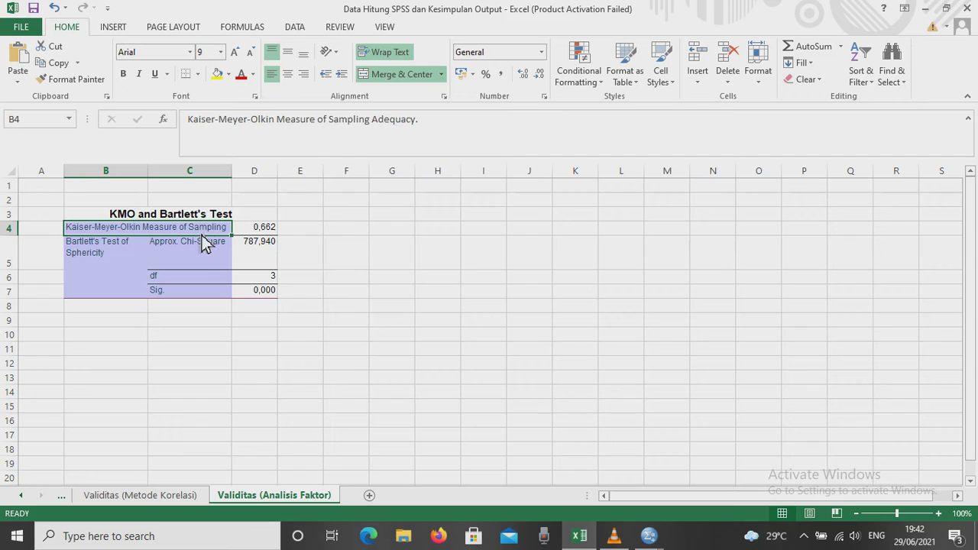
click(297, 232)
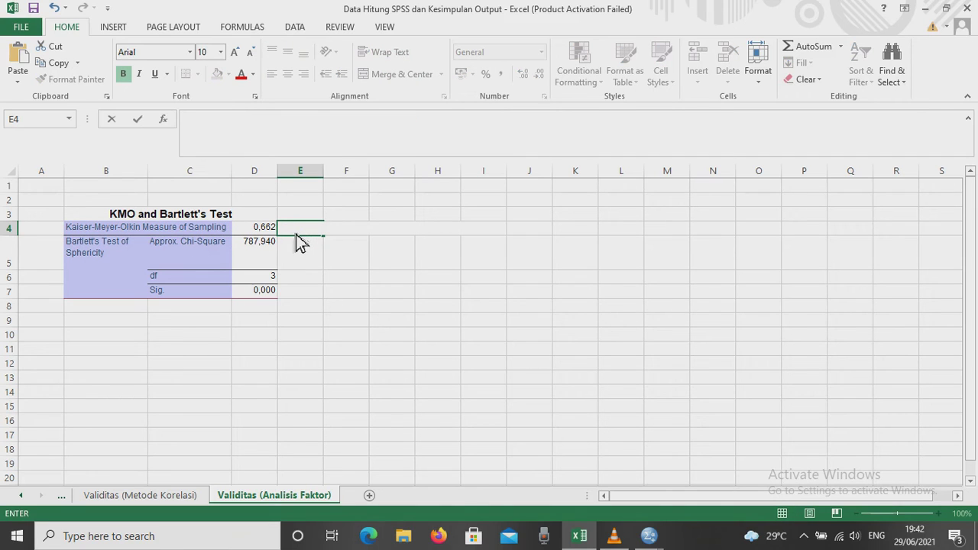
text(> 0,05 MAKA ADA)
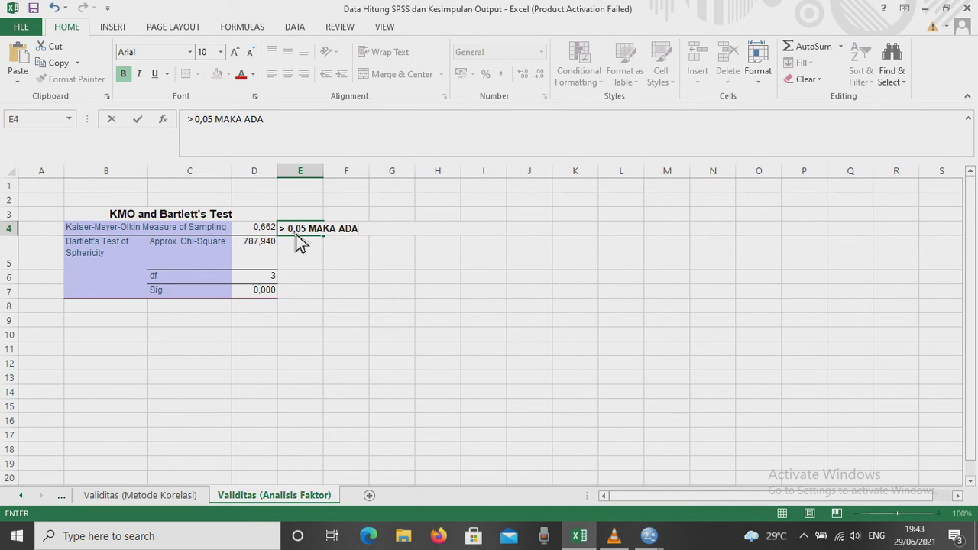
text( KORELASI YANG)
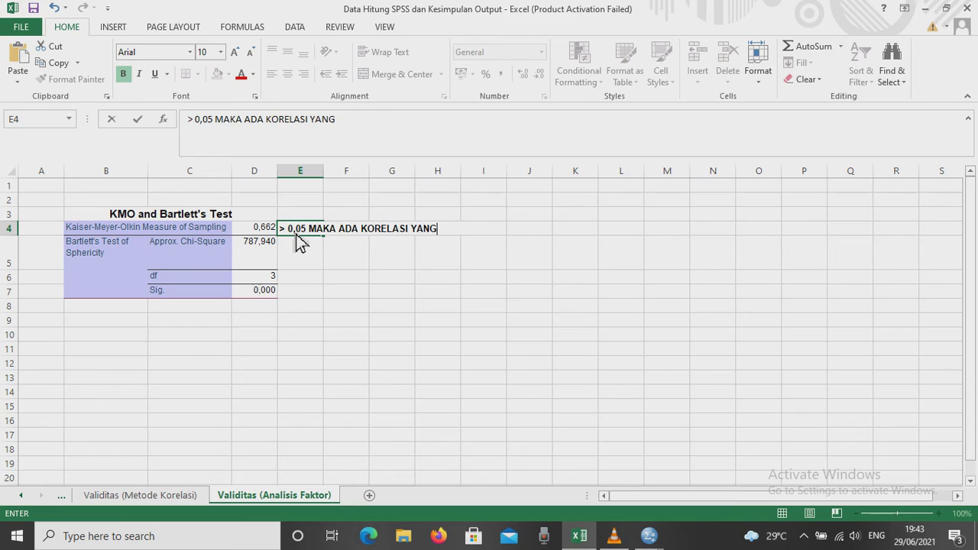
text( KUAT ANTAR ITEM)
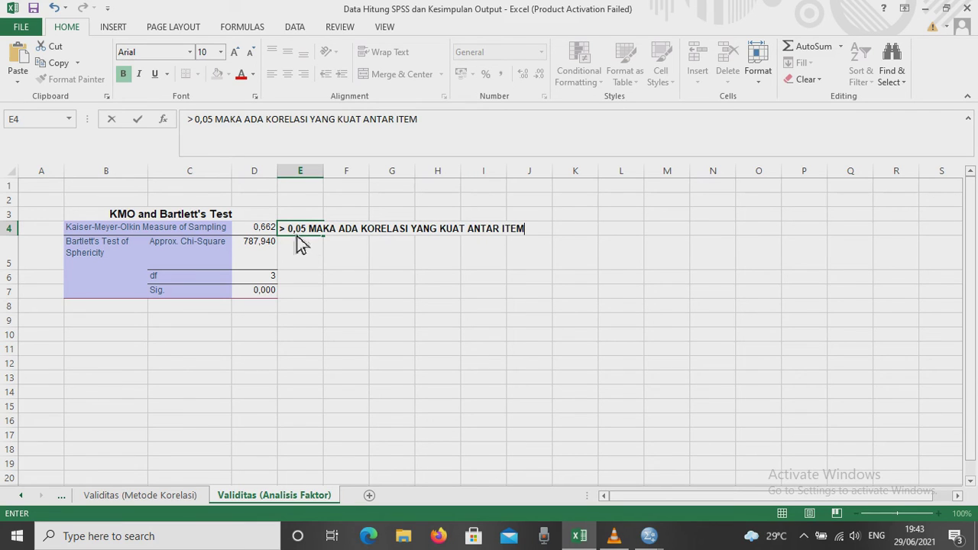
Enter the conclusion "< 0,05 MAKA SIGNIFIKAN" in E7 beside the Sig. value of Bartlett's test.
click(187, 300)
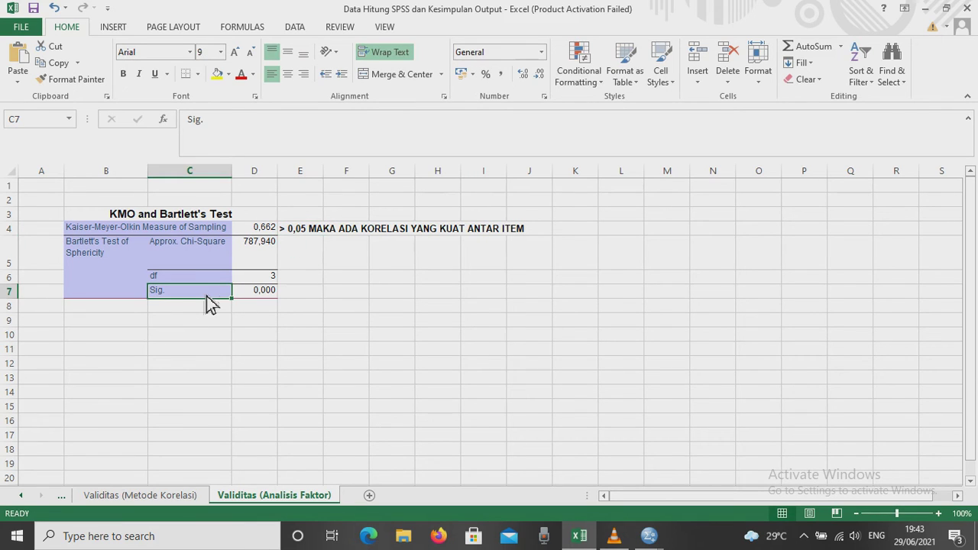
click(267, 299)
click(294, 301)
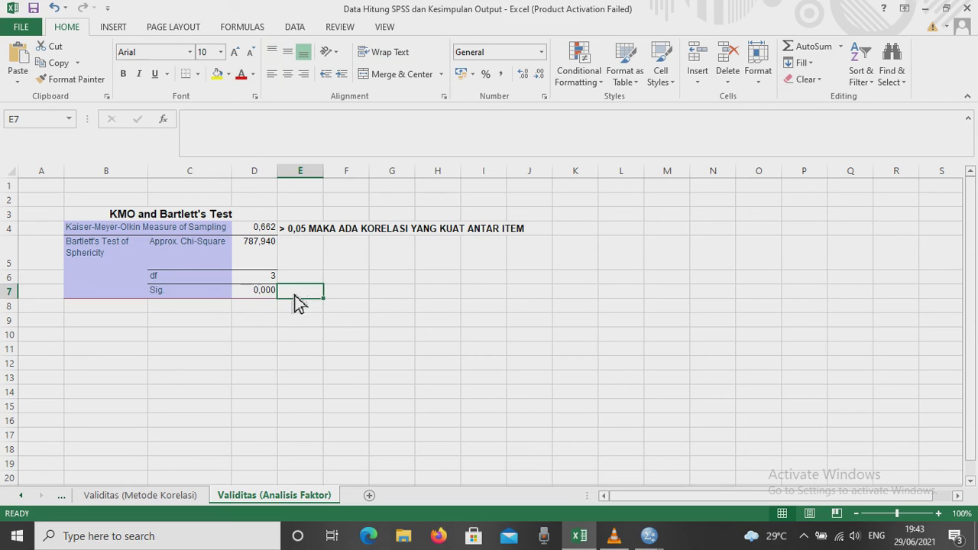
text(< 0,05 MAKA SIGNIFI)
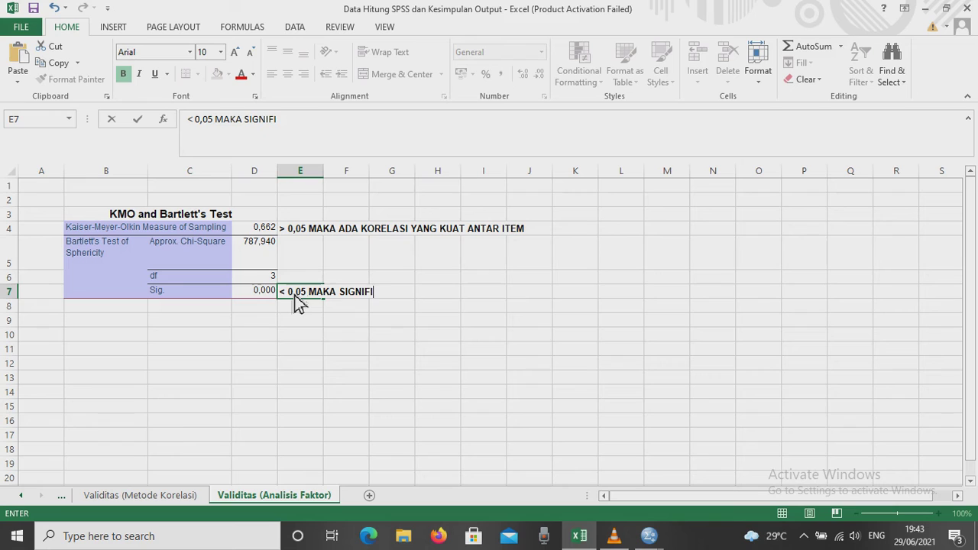
text(KAN)
click(122, 339)
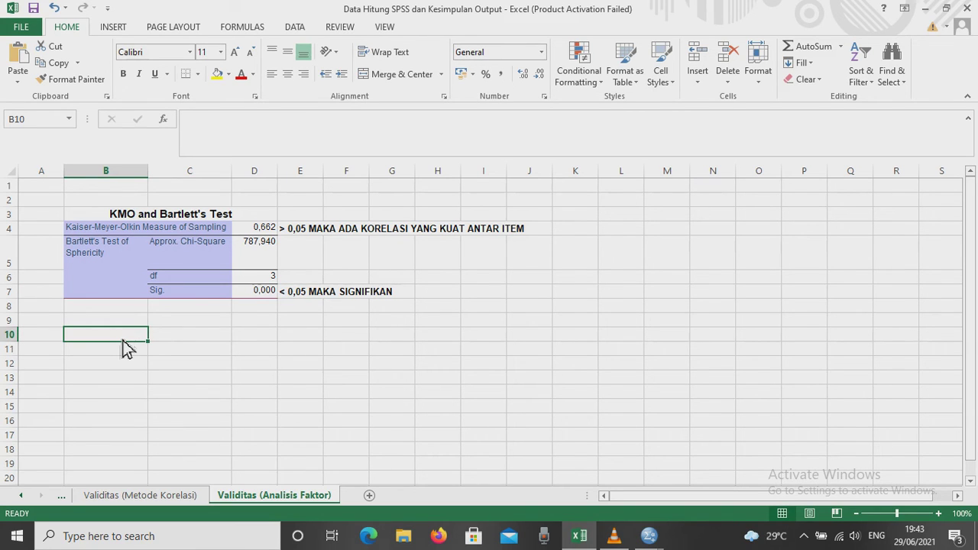
Add the heading "KESIMPULAN" in E3 above the conclusions.
click(293, 216)
text(KESIMPULAN)
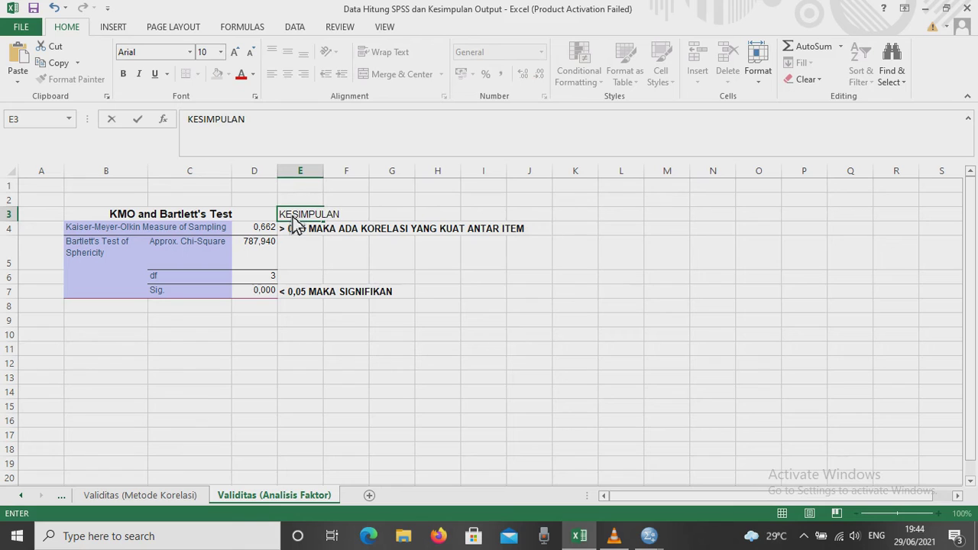
click(122, 341)
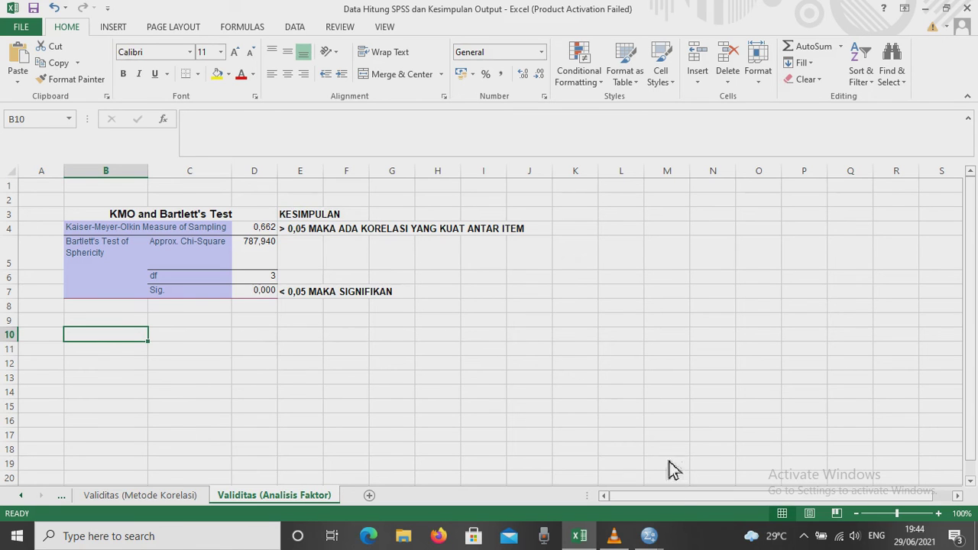
Copy the Rotated Component Matrix table from the SPSS output into Excel at B10 of the Validitas (Analisis Faktor) sheet.
mouse_move(664, 541)
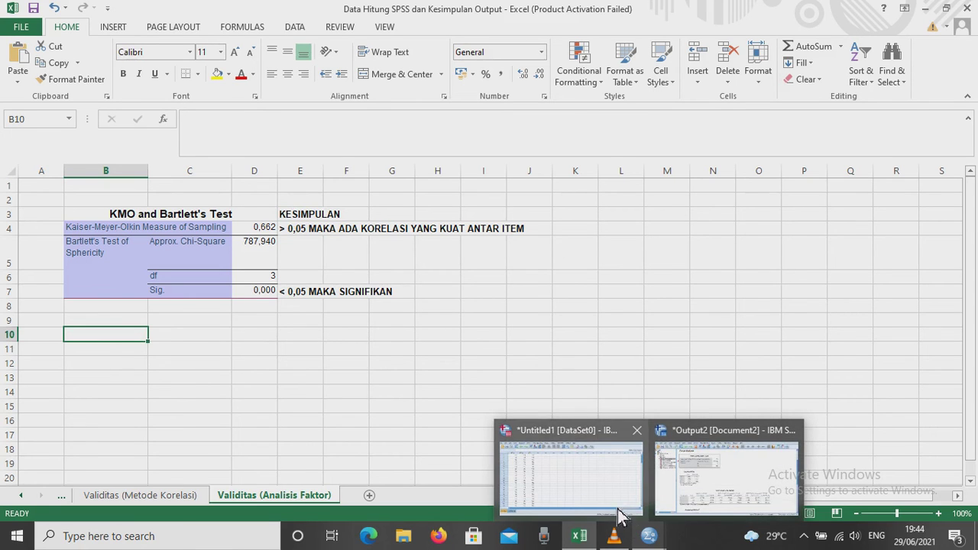
click(721, 469)
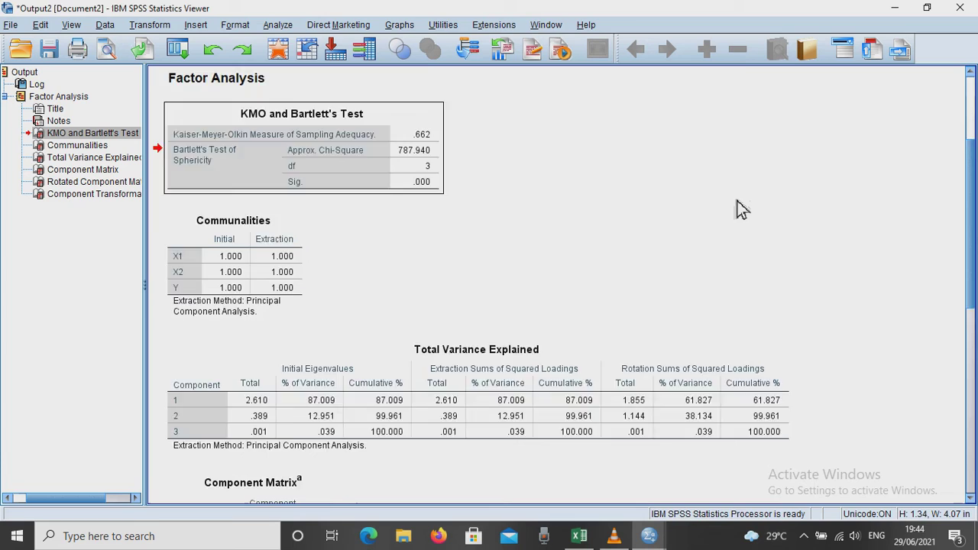
scroll(739, 210, down, 2)
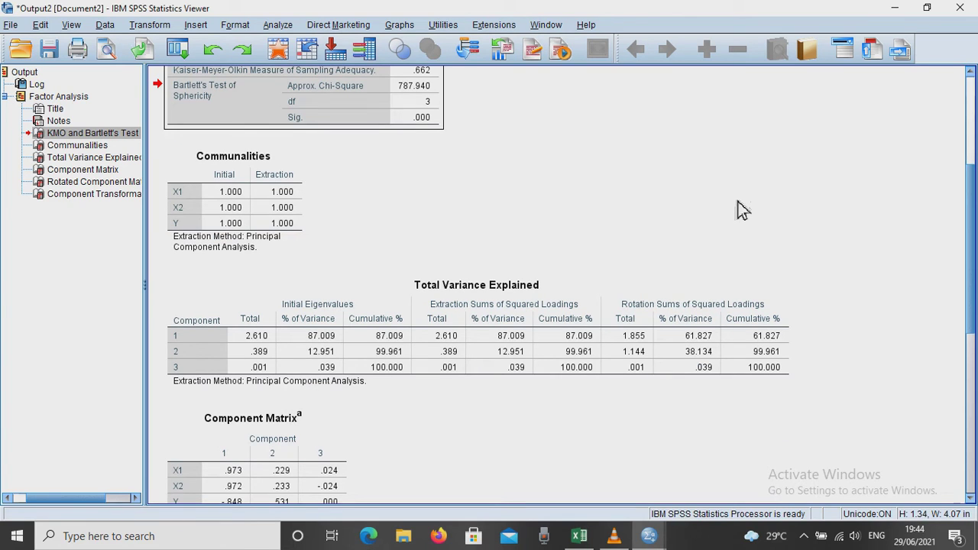
scroll(737, 217, down, 4)
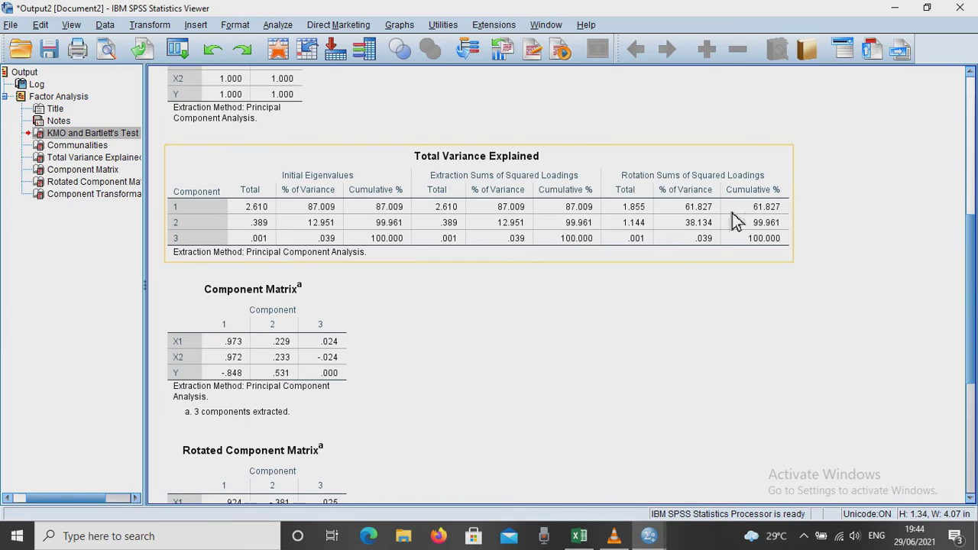
scroll(733, 220, down, 4)
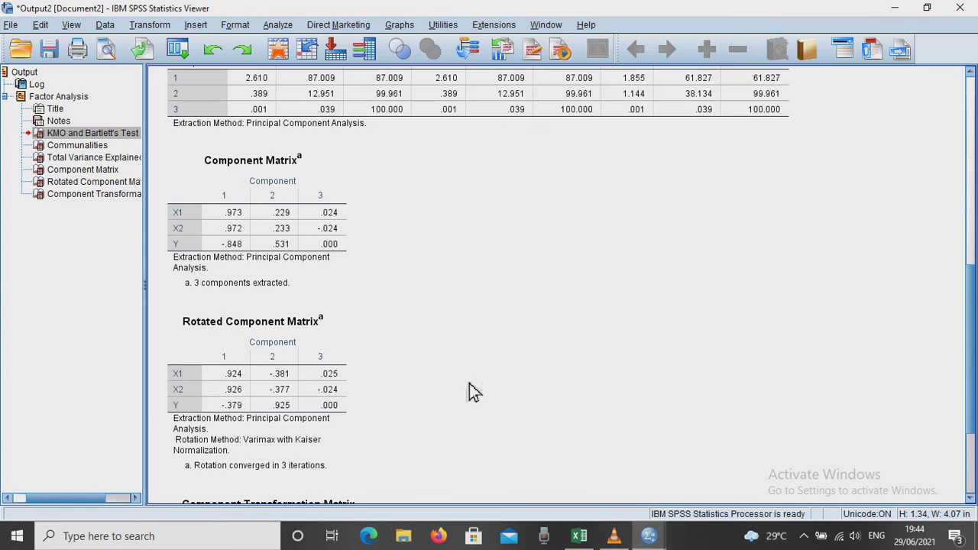
click(309, 356)
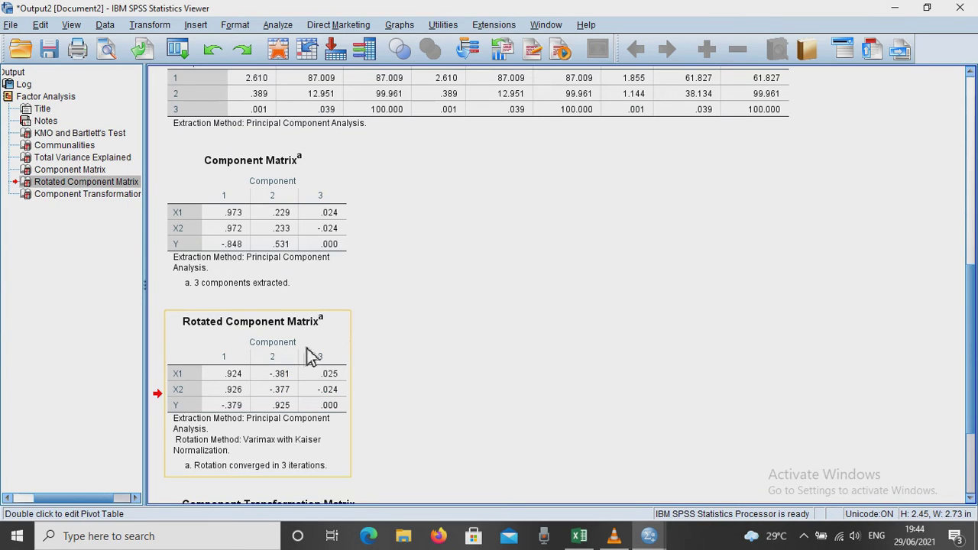
right_click(340, 347)
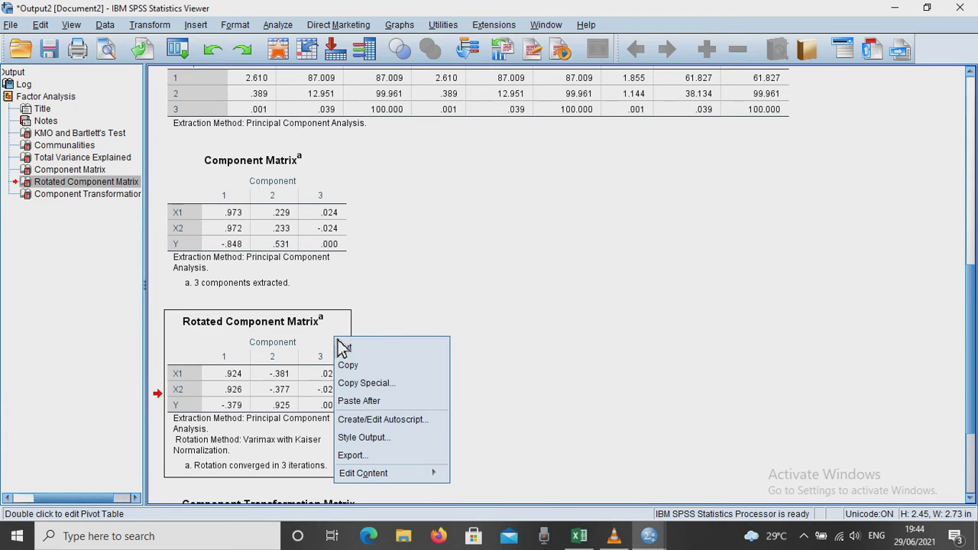
click(349, 363)
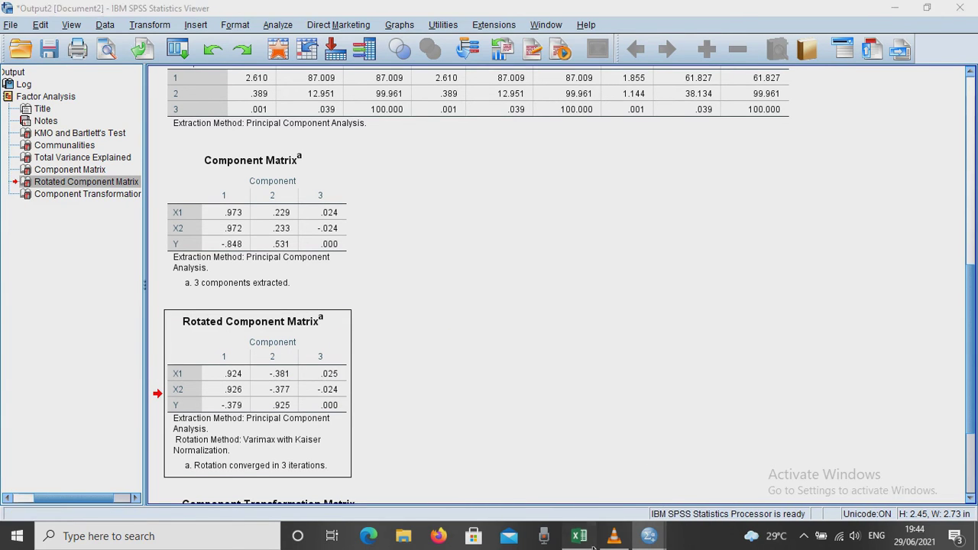
click(578, 536)
key(ctrl+v)
click(367, 362)
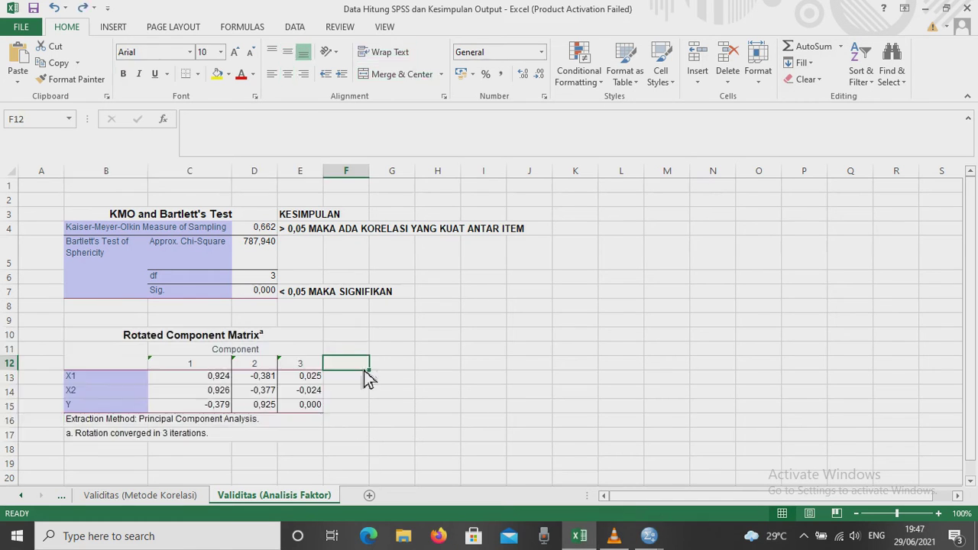
Review the matrix's variable and component labels and add the heading "LOADING FACTOR" in G12.
click(147, 385)
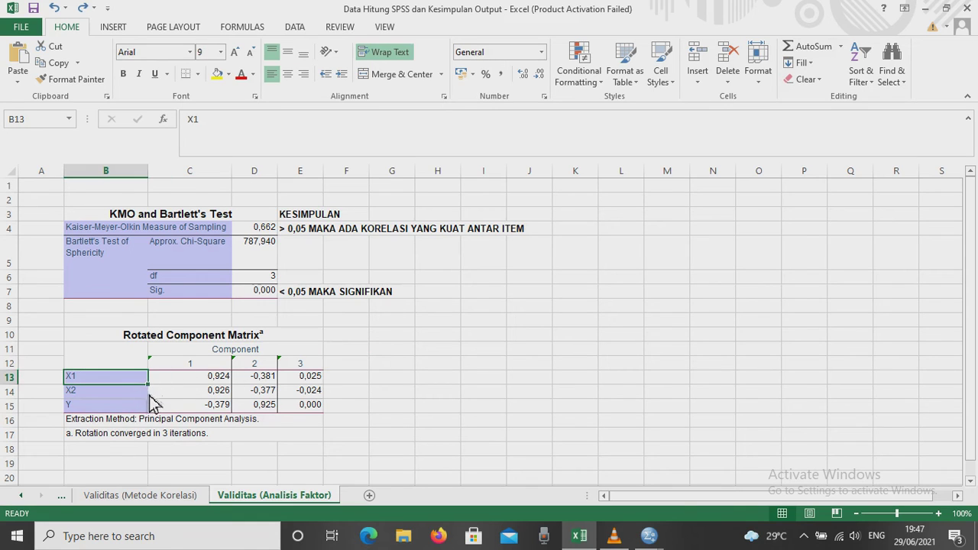
click(147, 392)
click(147, 405)
click(217, 367)
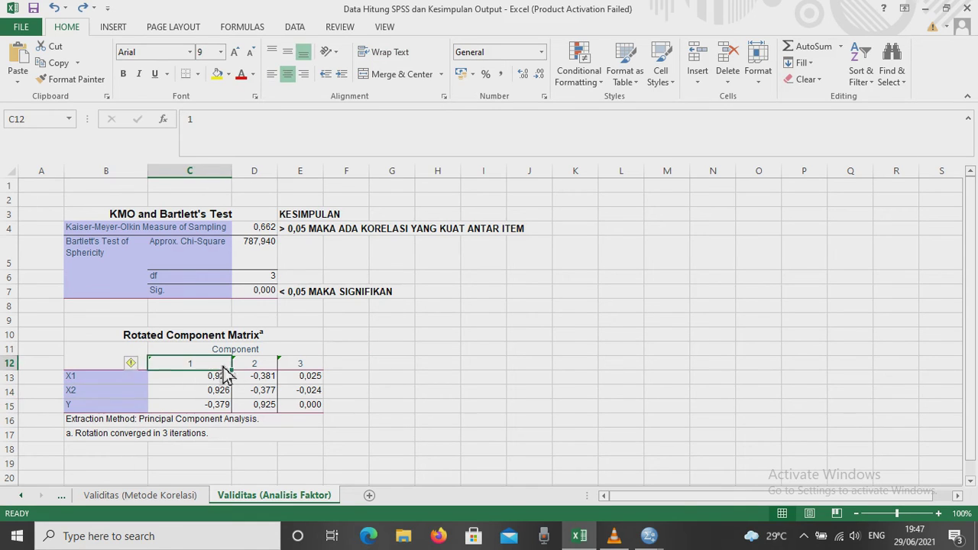
click(260, 366)
click(302, 365)
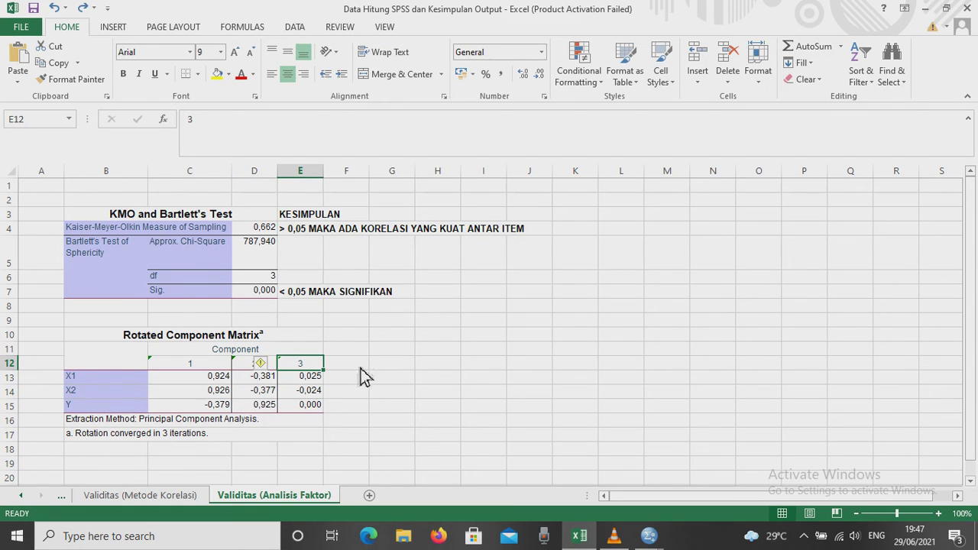
click(391, 366)
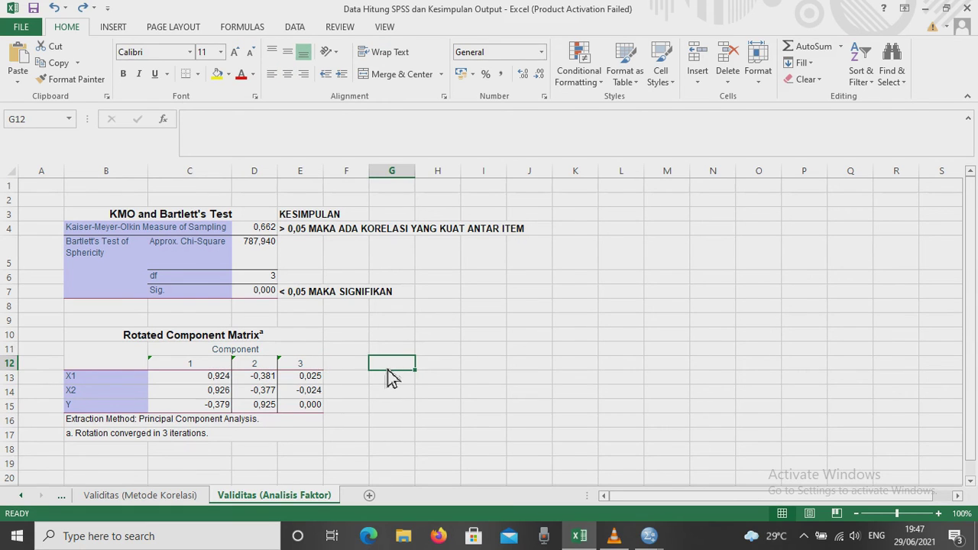
text(L)
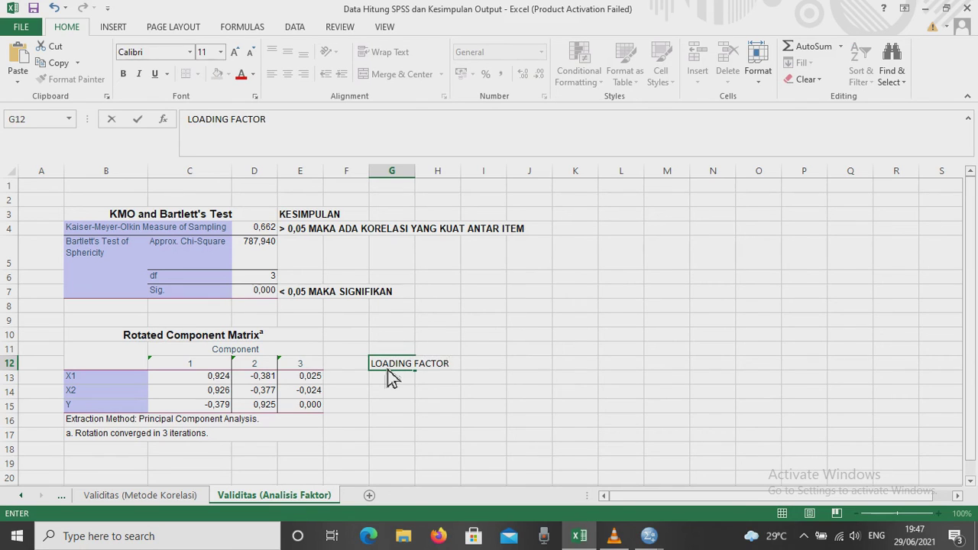
text(OADING FACTOR)
Fill X1's component 1 loading in C13 with yellow and enter "> 0,50 VALID" in G13.
click(104, 381)
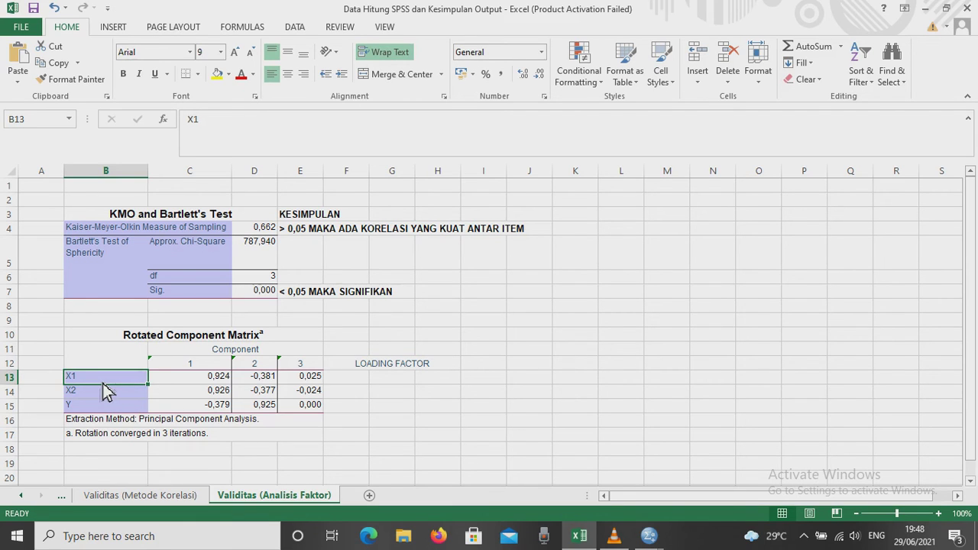
click(217, 365)
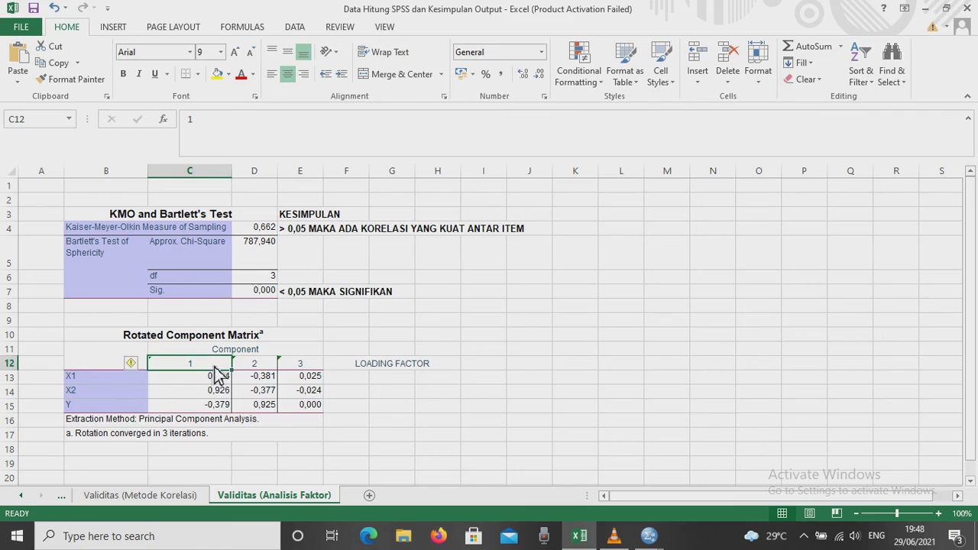
key(Down)
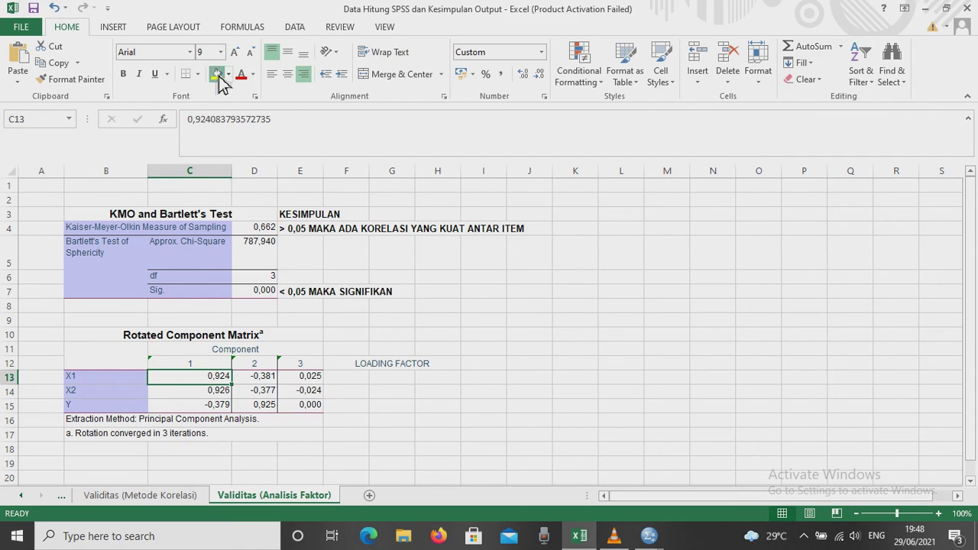
click(217, 75)
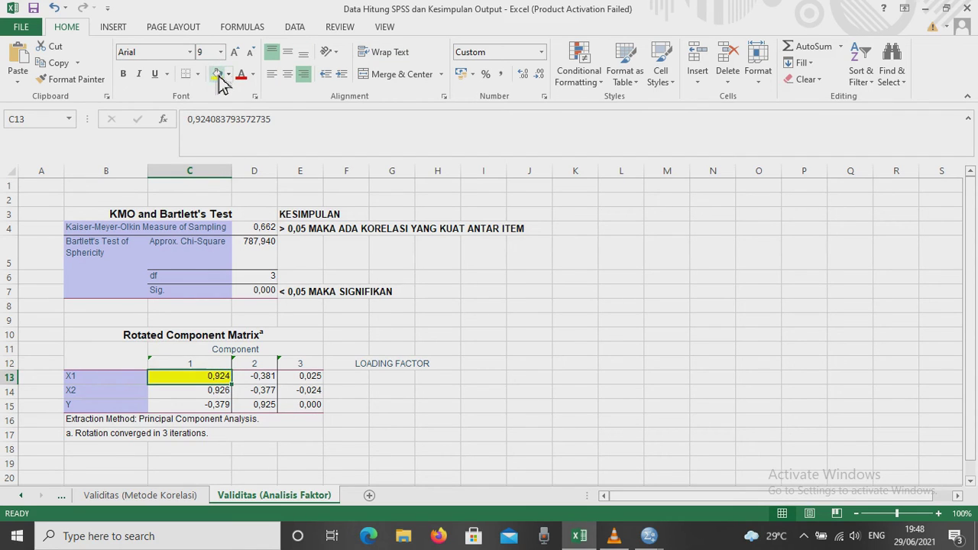
click(390, 377)
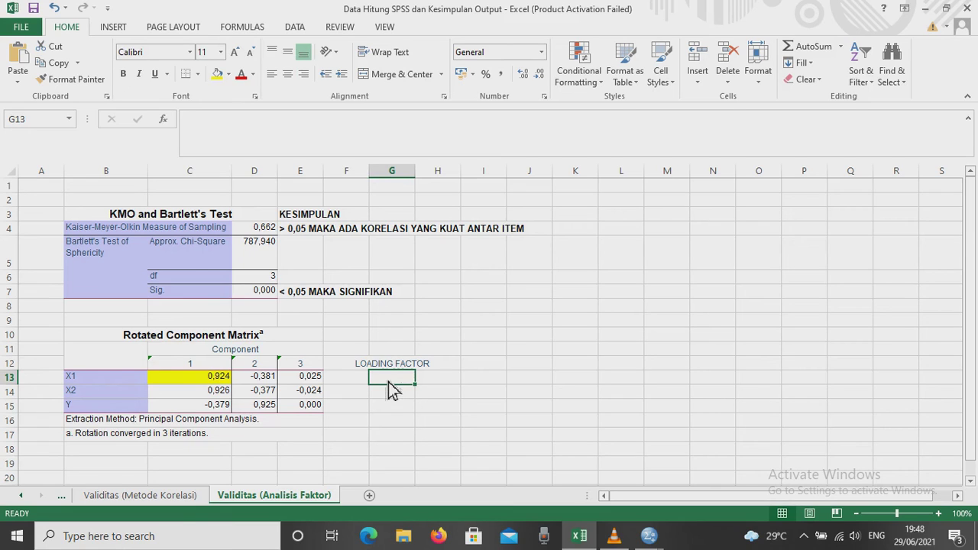
text(>)
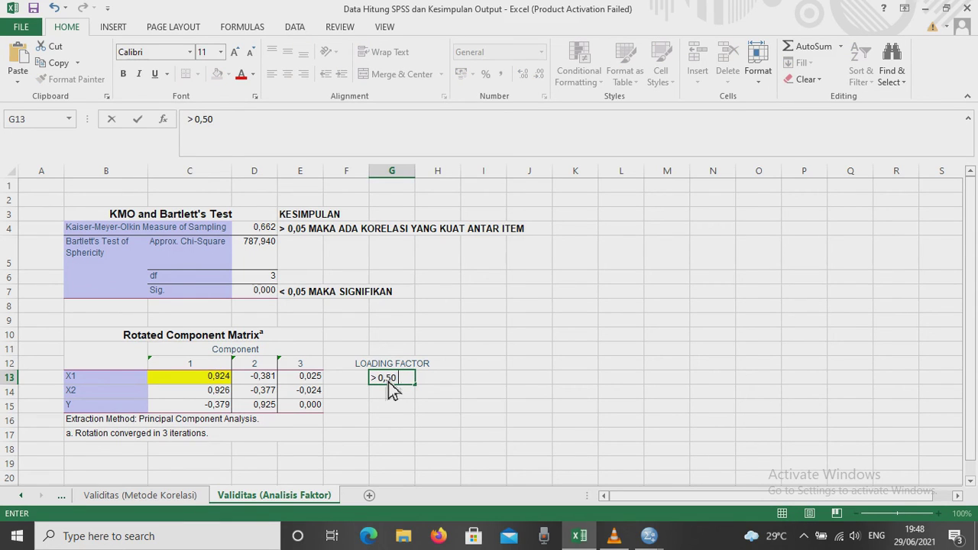
text(0,50 VALID)
Fill X2's component 1 loading in C14 with orange and enter "> 0,50 VALID" in G14.
click(121, 396)
click(197, 366)
click(197, 391)
click(229, 74)
click(278, 105)
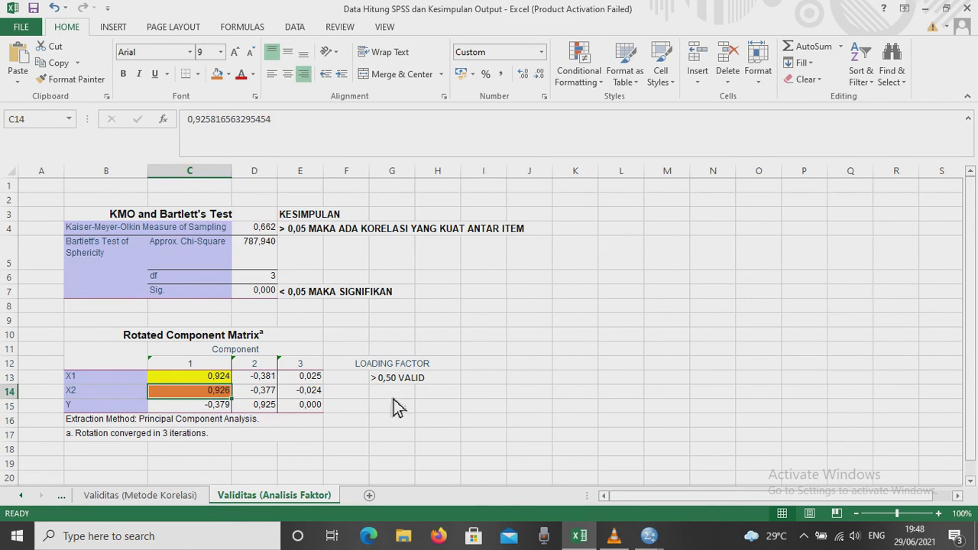
click(395, 393)
text(> 0,)
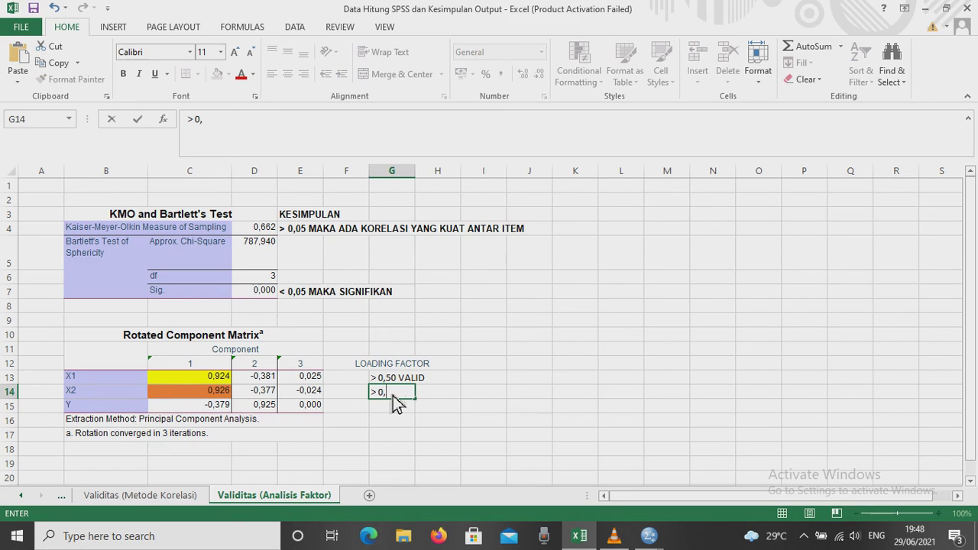
text(50 VALID)
key(Return)
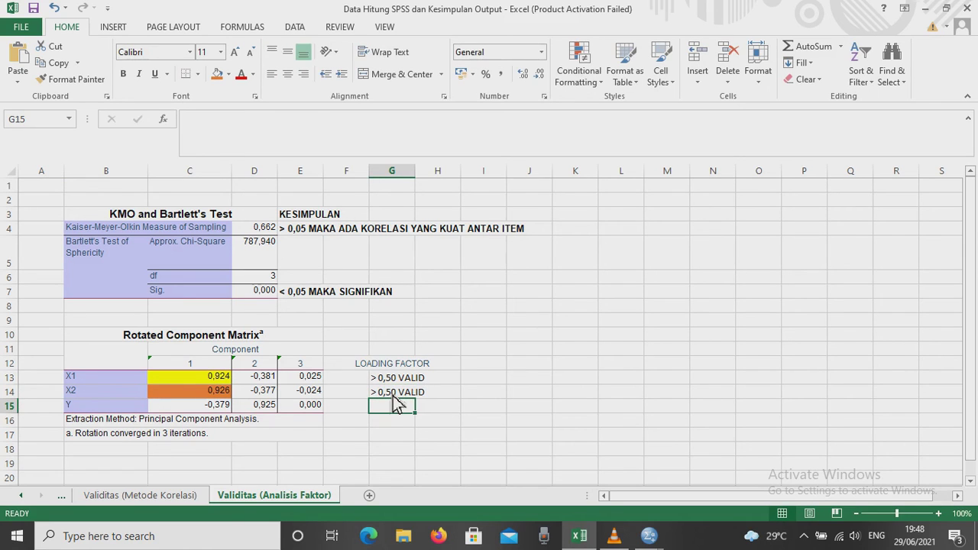
Fill Y's component 2 loading in D15 with green and enter "> 0,50 VALID" in G15.
click(120, 408)
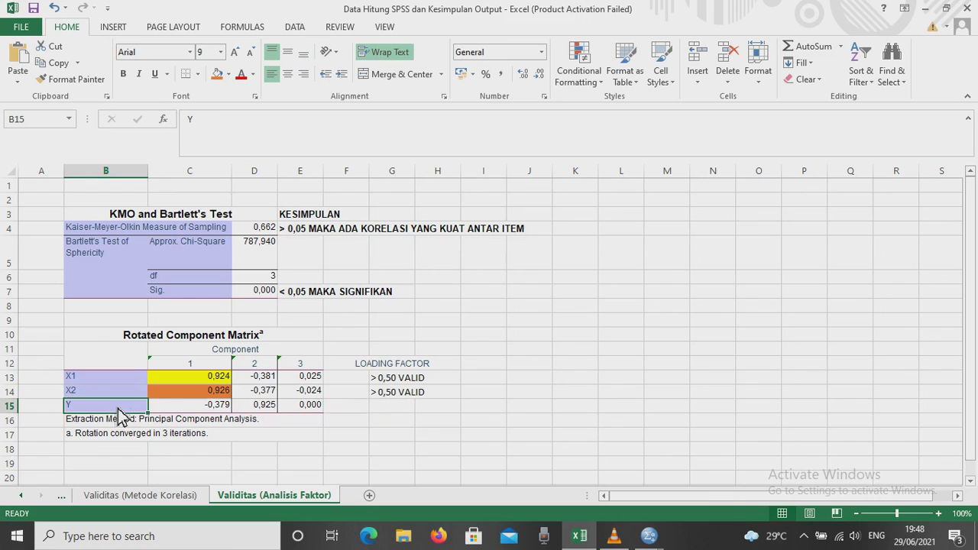
click(273, 367)
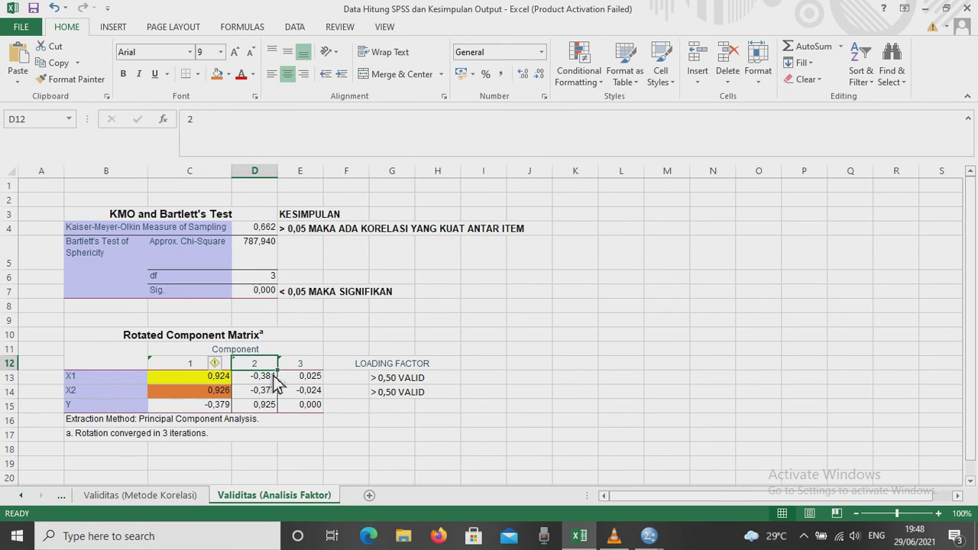
click(275, 406)
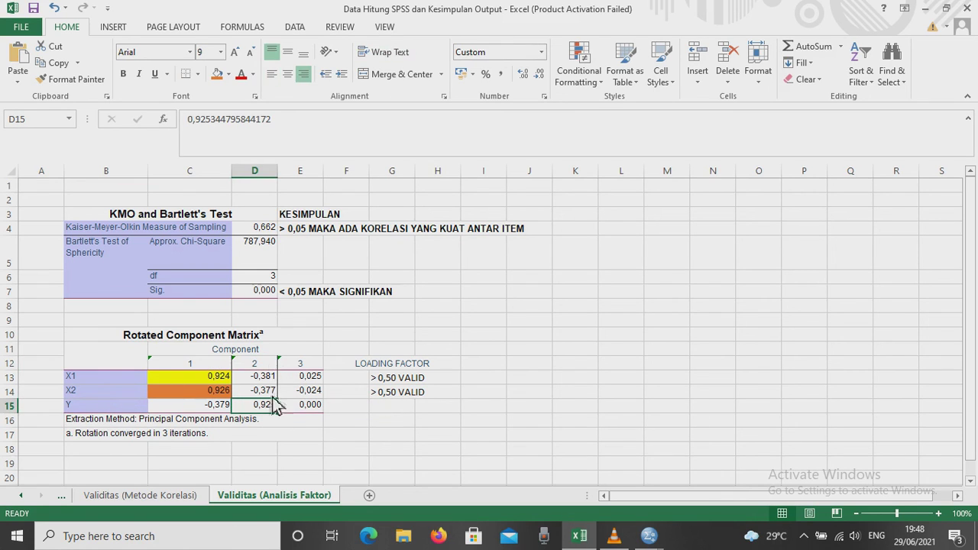
click(228, 74)
click(326, 107)
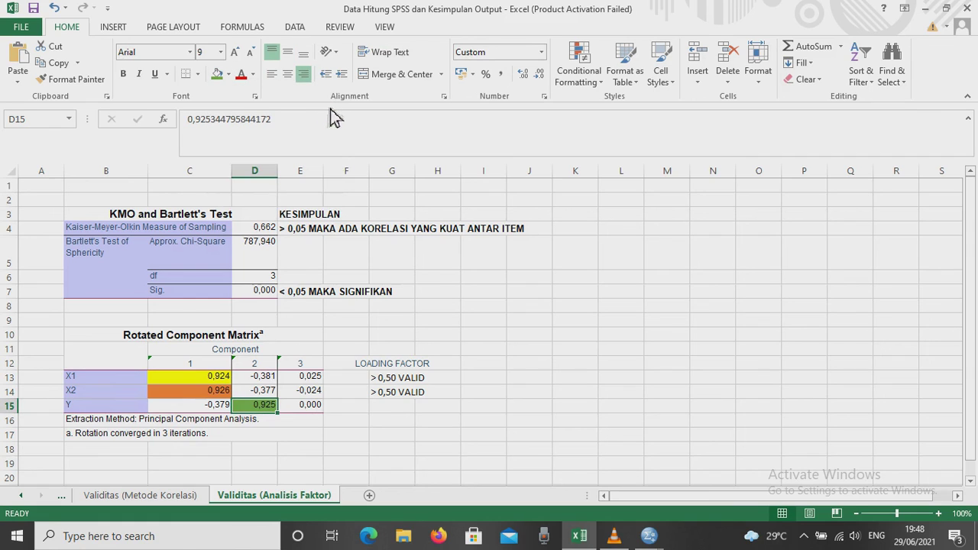
click(399, 412)
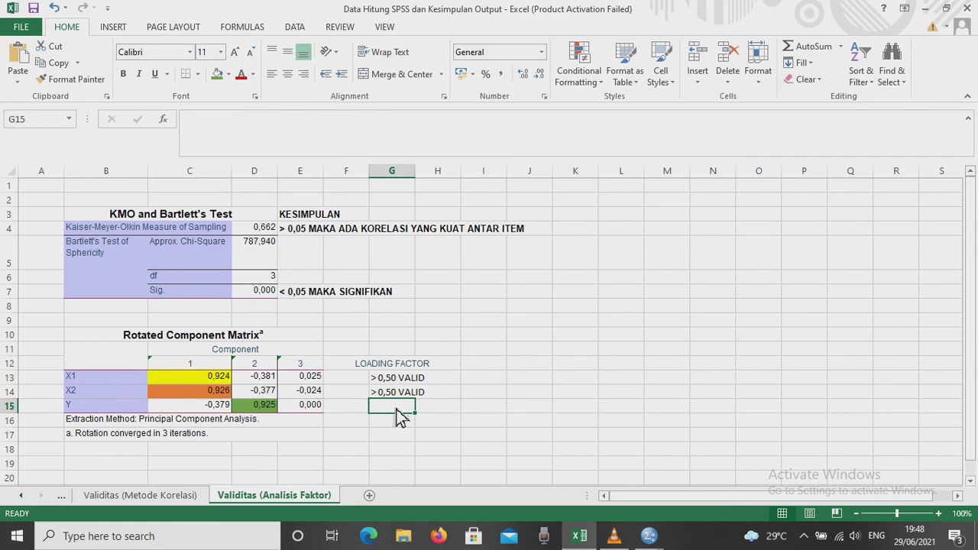
text(> 0,50 VALID)
key(Return)
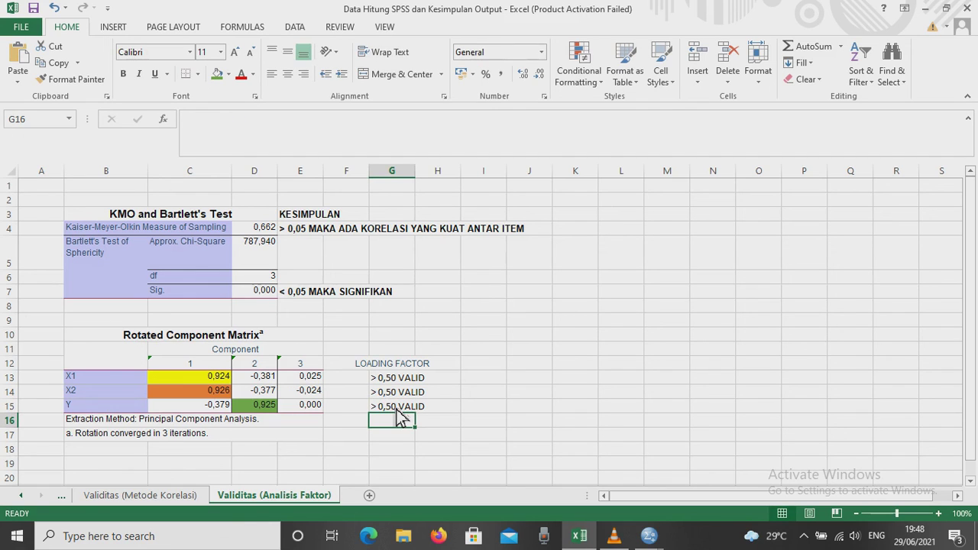
Switch to the SPSS output viewer and save the factor analysis output in the IBM folder as "Output Validitas (Analisis Faktor)".
click(250, 344)
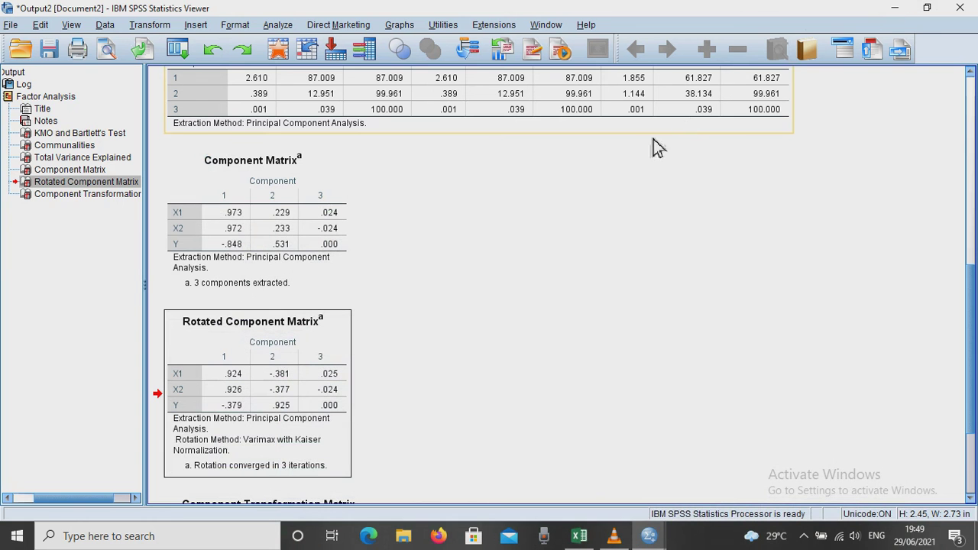
click(50, 52)
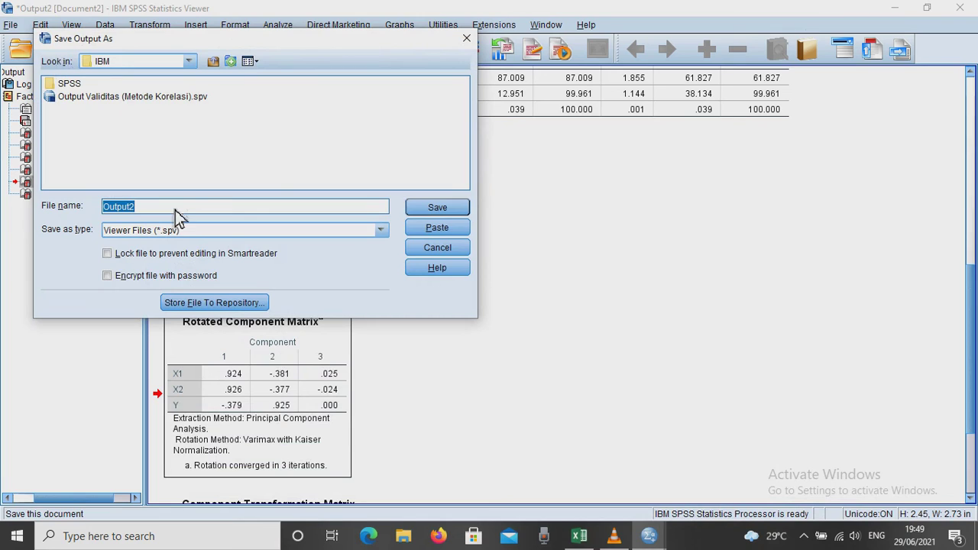
click(175, 210)
key(BackSpace)
text(Validitas (Analisis V)
key(BackSpace)
text(Faktor))
click(447, 210)
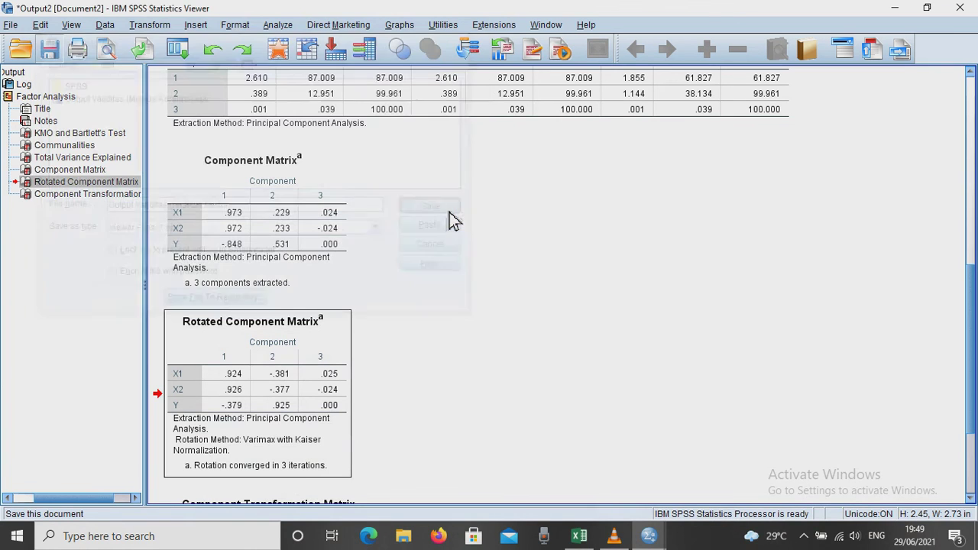
Close the output viewer and exit SPSS, saving the dataset as "Untitled Validitas" in New folder.
click(962, 11)
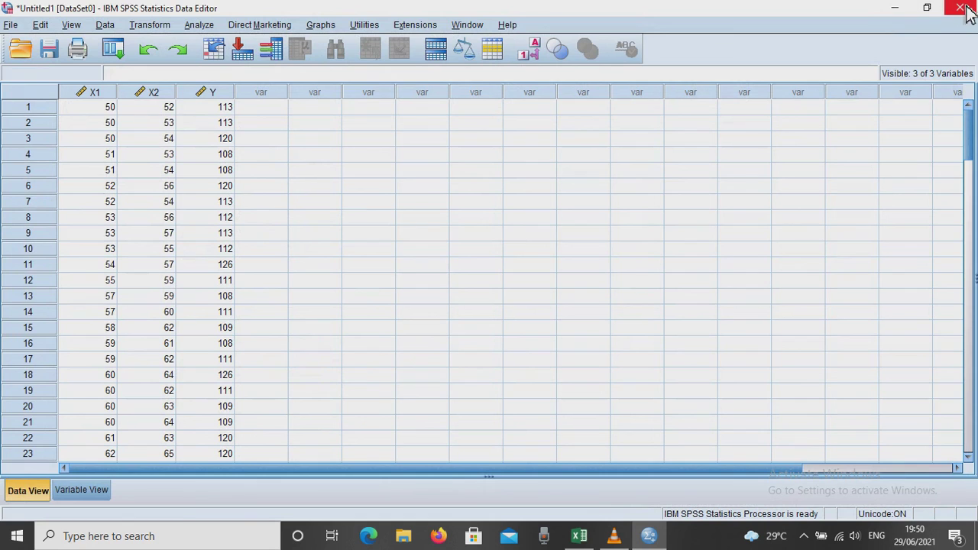
click(964, 9)
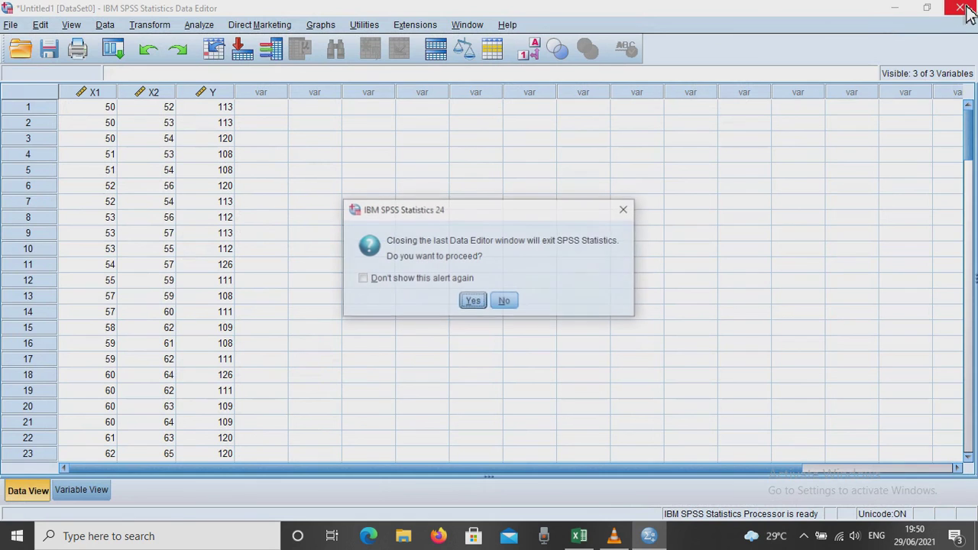
click(475, 302)
click(452, 300)
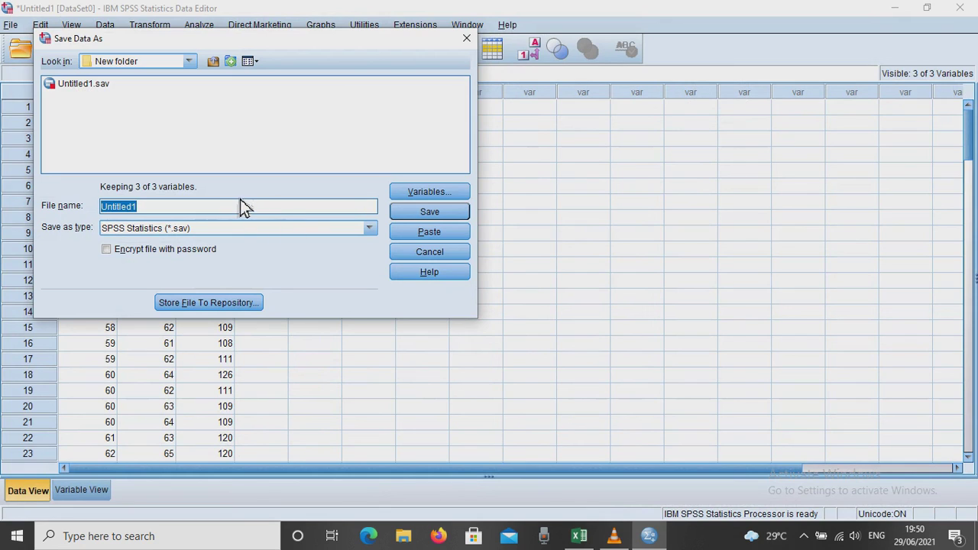
click(243, 207)
key(BackSpace)
text(Validitas)
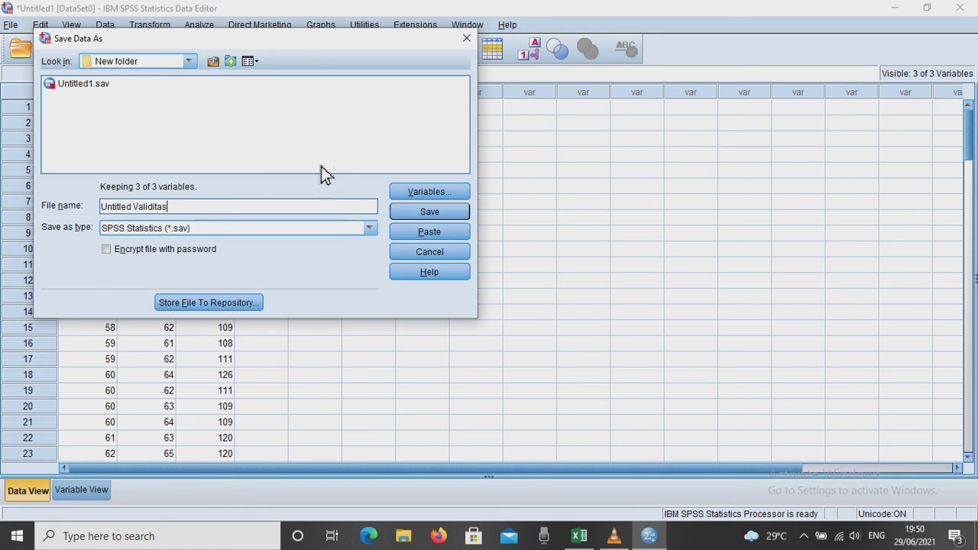
click(428, 218)
key(super+d)
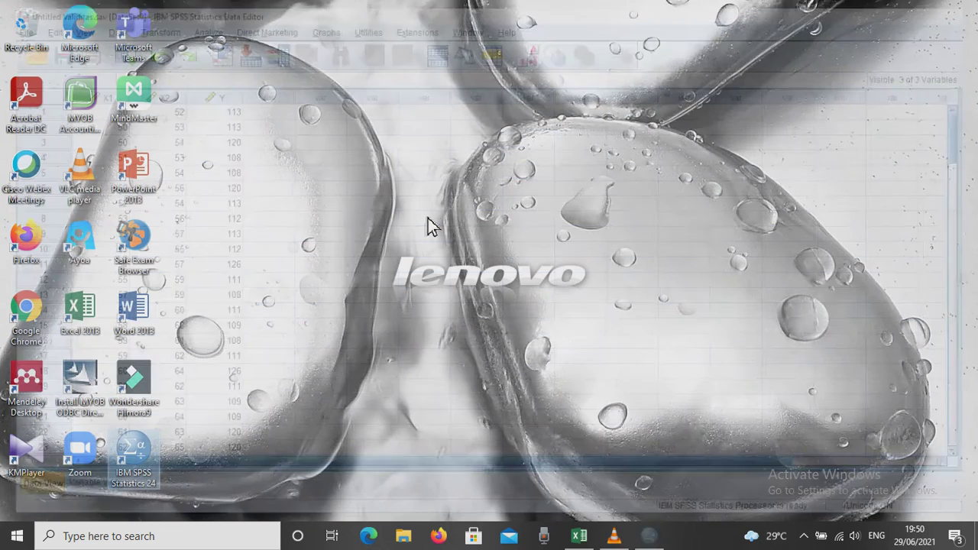